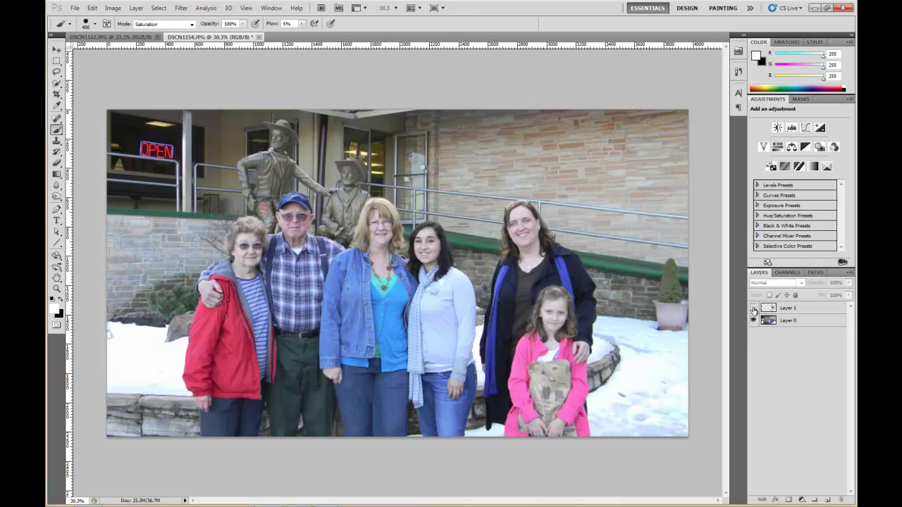
Step: Toggle Layer 1's visibility repeatedly to compare the family photo with and without the woman and girl
click(753, 309)
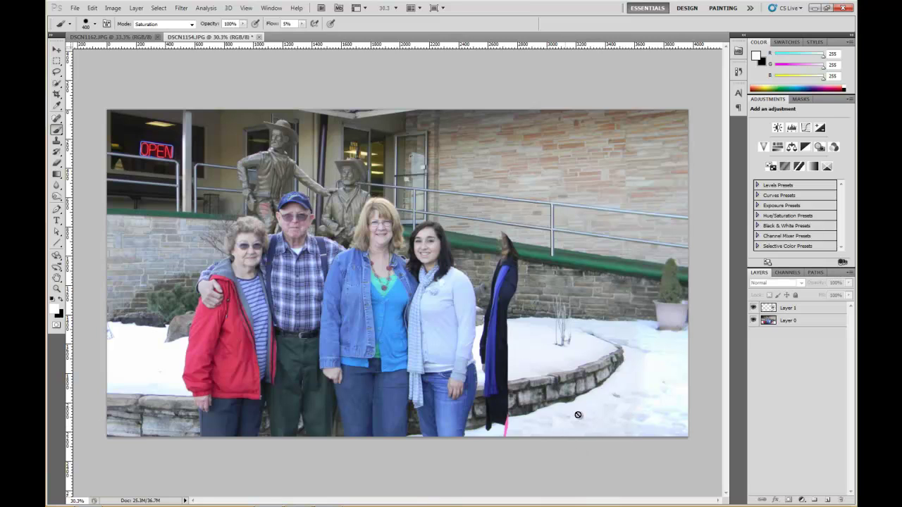
click(753, 308)
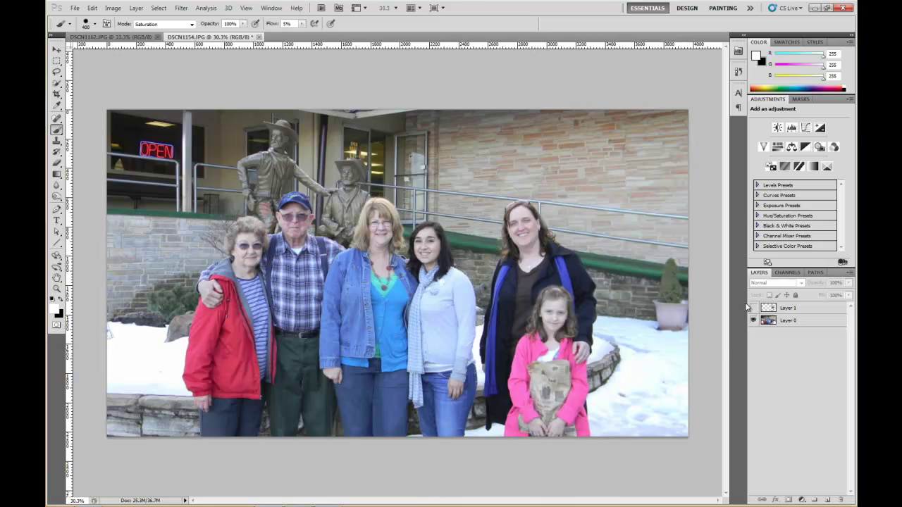
click(753, 309)
click(753, 309)
click(753, 308)
click(753, 308)
click(753, 308)
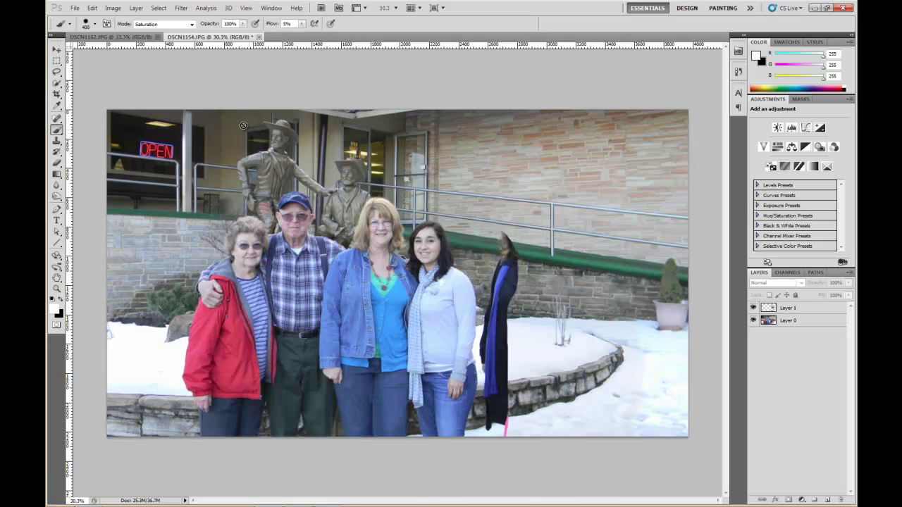
Step: Flip between the DSCN1162 caverns photo and the family photo, hiding the retouch layer
click(111, 36)
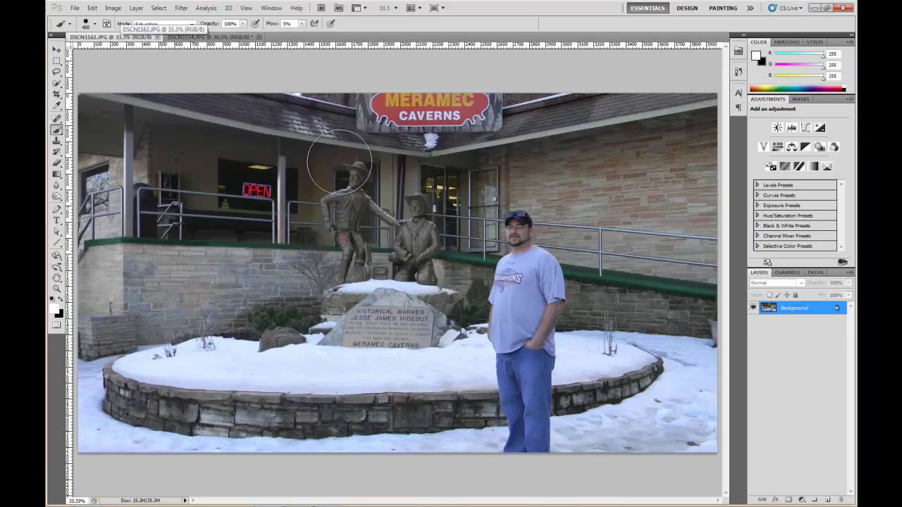
click(224, 37)
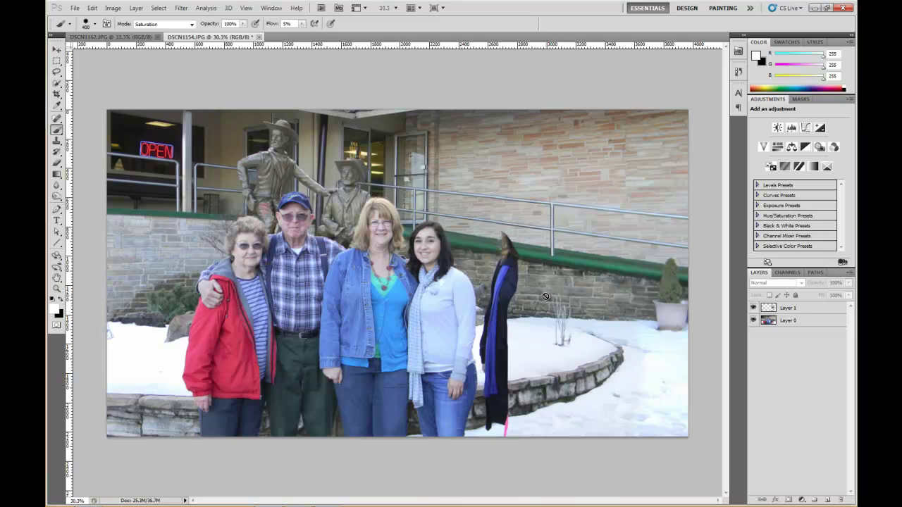
click(753, 308)
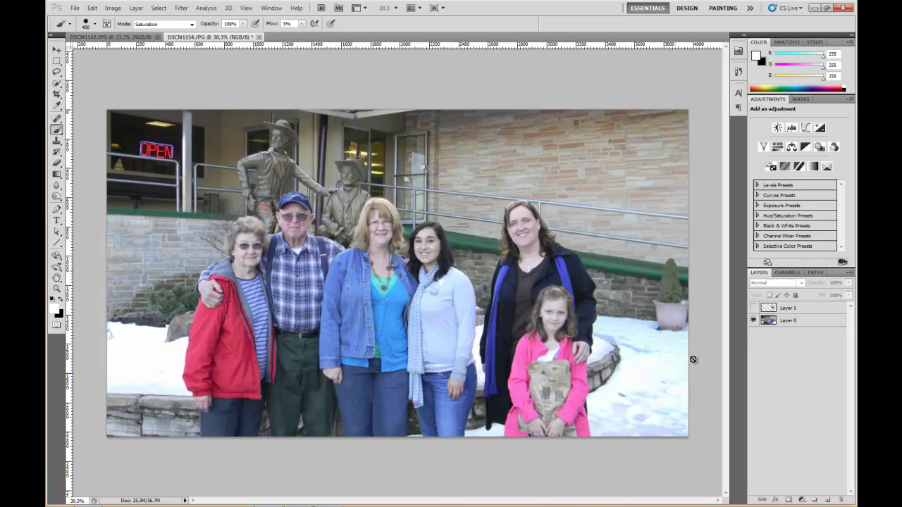
click(129, 37)
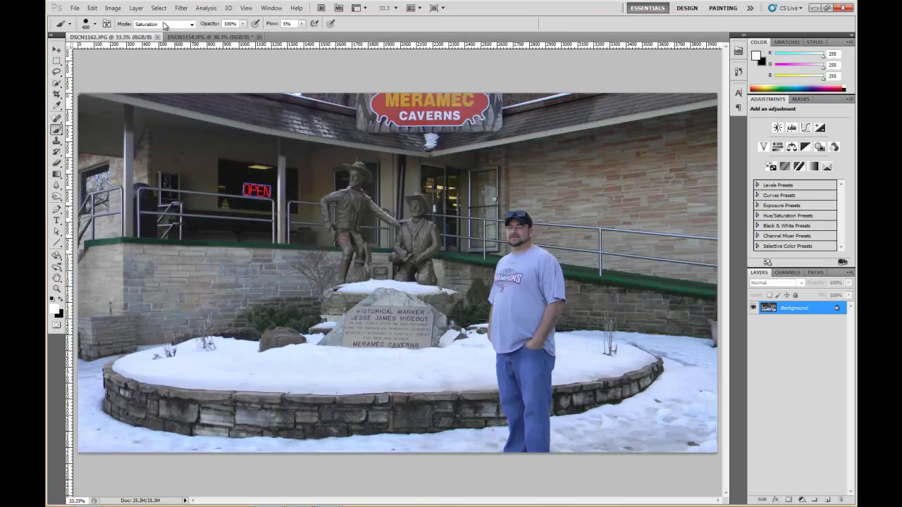
click(213, 38)
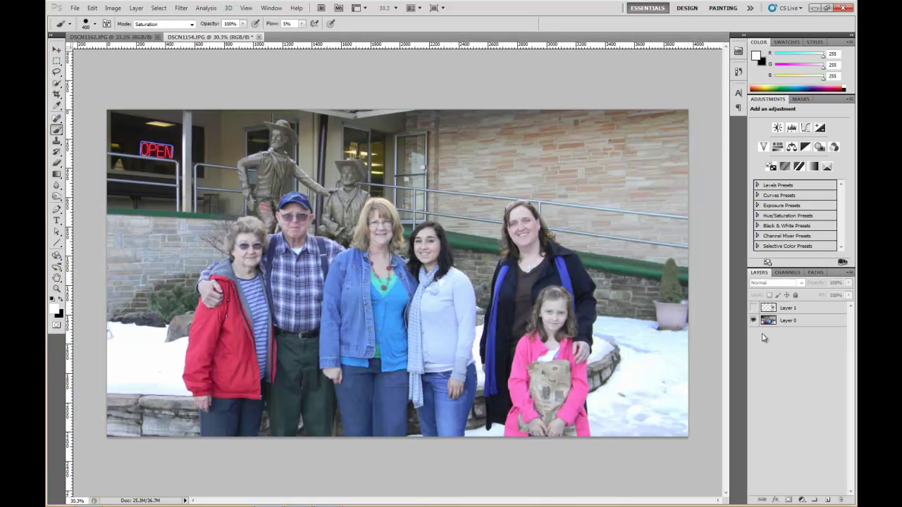
click(753, 309)
click(131, 38)
click(195, 38)
Step: Show and hide the retouch layer once more, then select it for removal
click(753, 309)
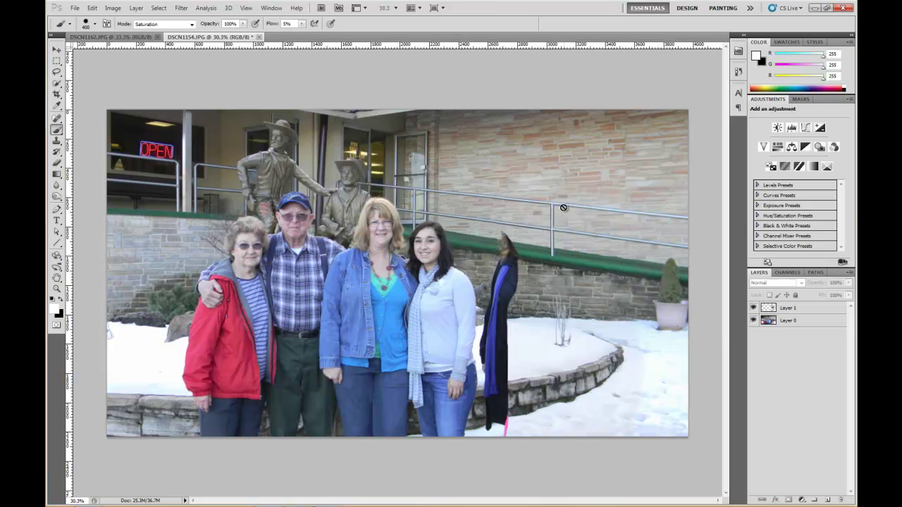
click(752, 309)
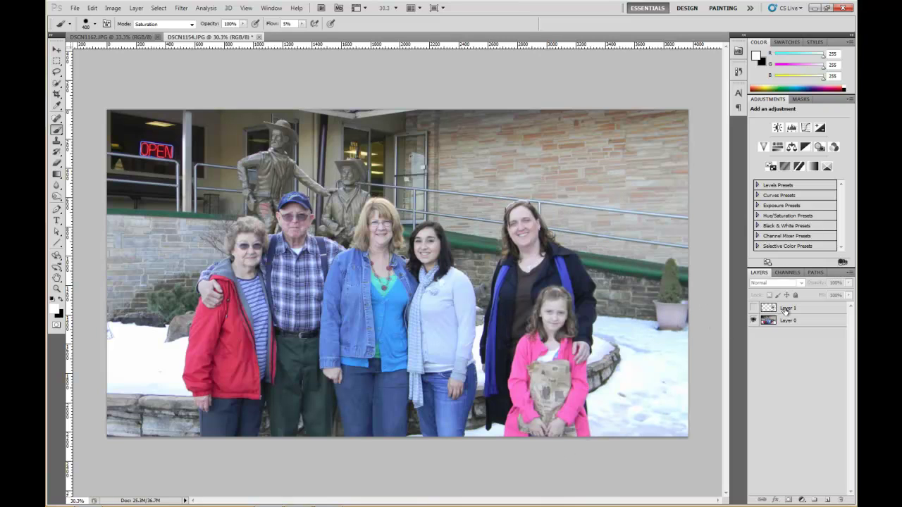
click(785, 308)
Step: Delete the retouch layer and move on to the Meramec Caverns photo
key(Delete)
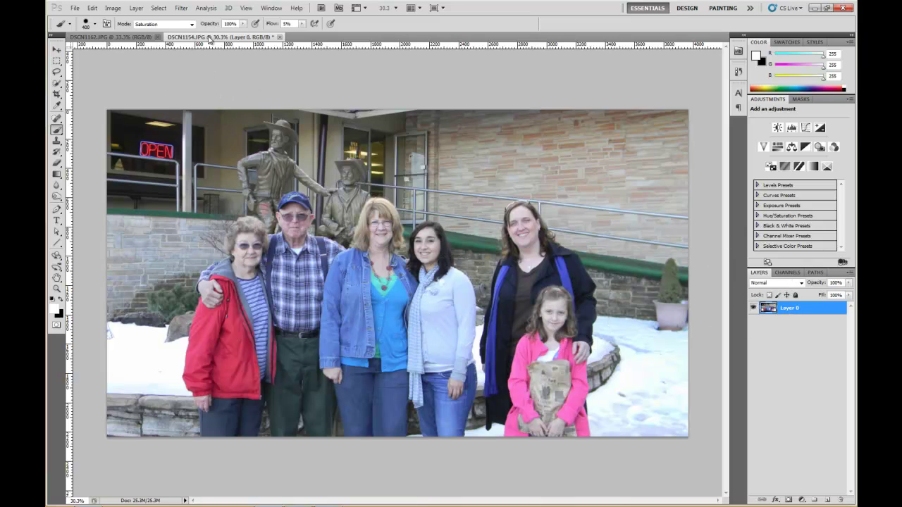
click(109, 37)
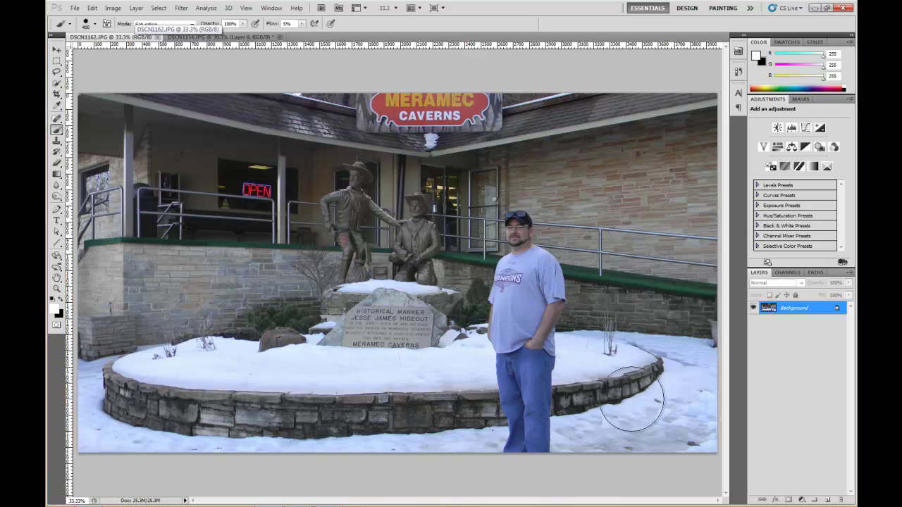
click(56, 51)
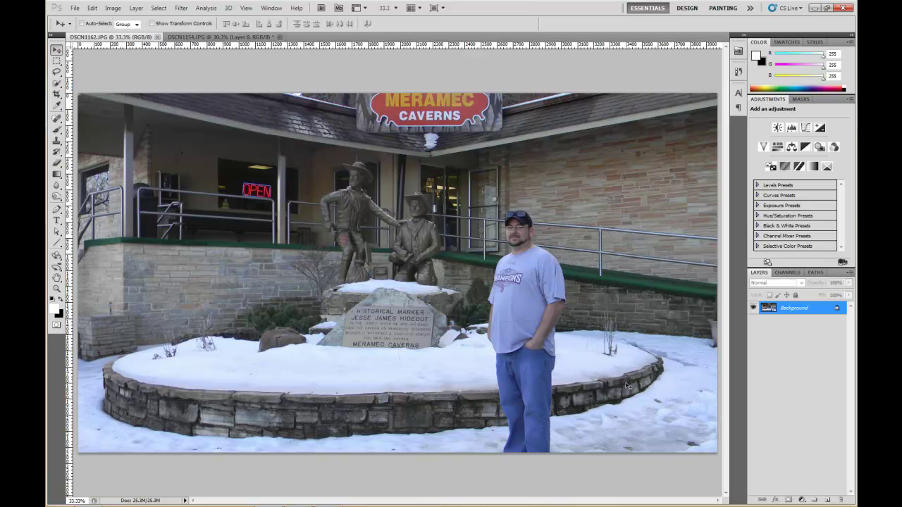
drag(208, 56, 583, 302)
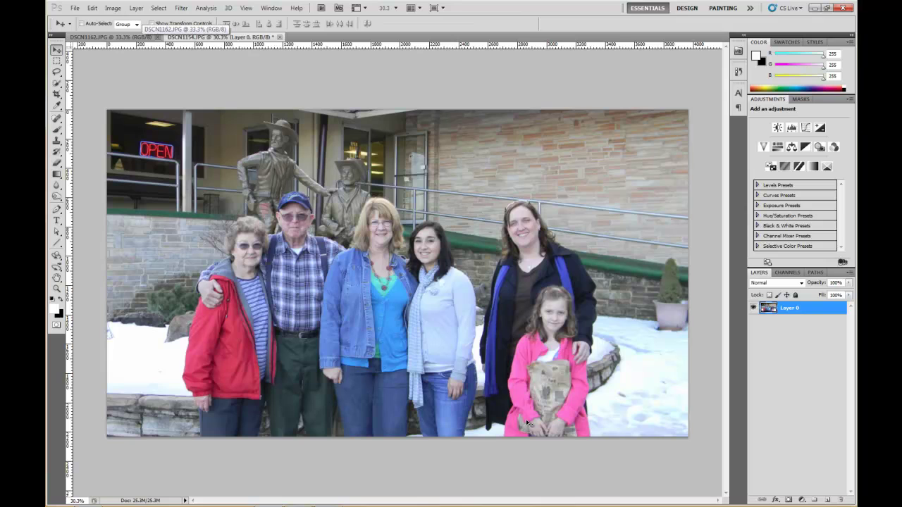
click(117, 37)
Step: Lasso-select the brick wall and snow to the right of the man in the caverns photo
click(56, 71)
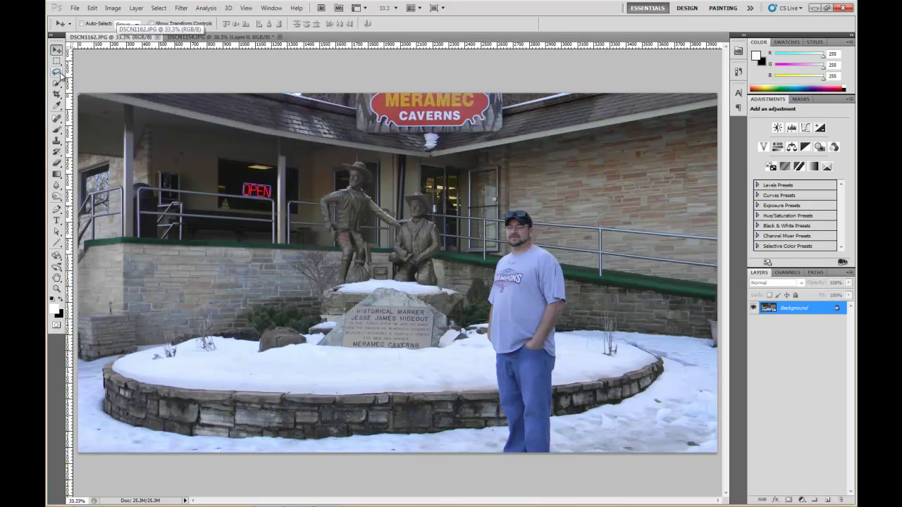
click(98, 73)
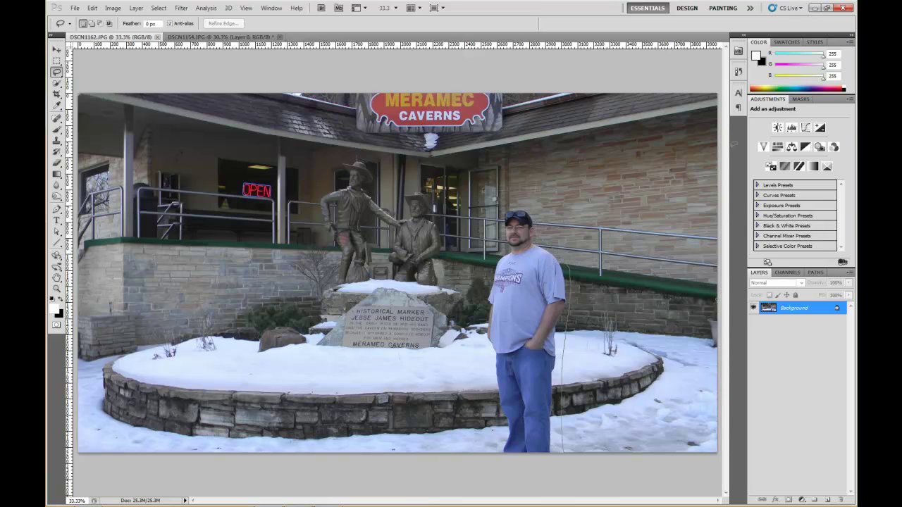
drag(675, 137, 574, 156)
mouse_move(564, 452)
mouse_down()
mouse_move(717, 338)
mouse_move(717, 162)
mouse_up()
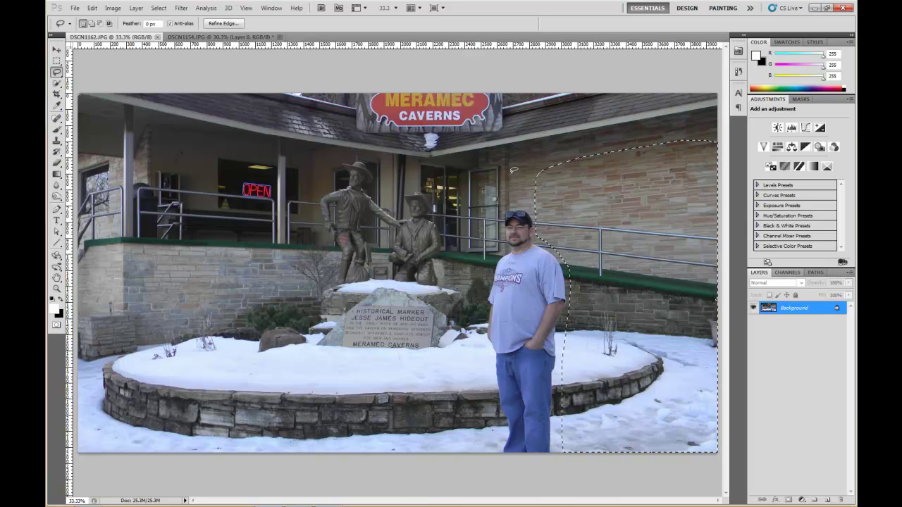
click(185, 37)
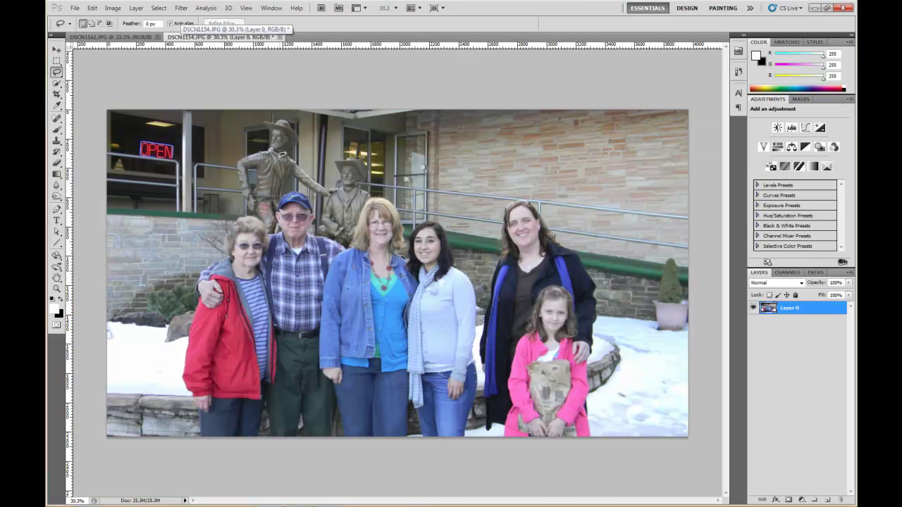
Step: Paste the wall-and-snow selection as a new layer and drag it over the woman and girl
key(ctrl+v)
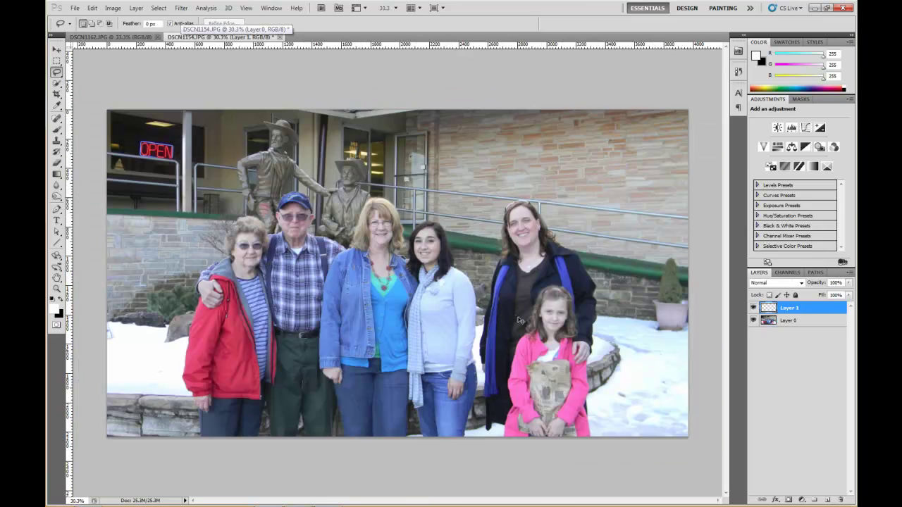
click(57, 50)
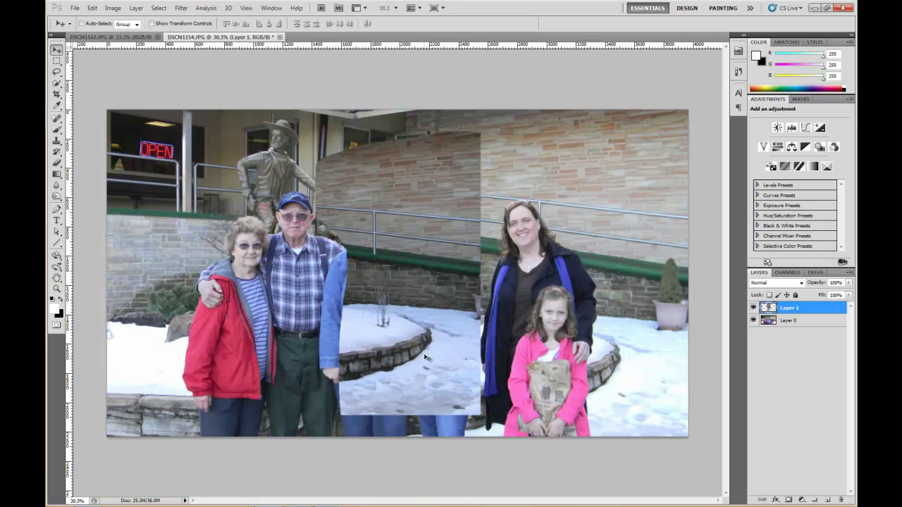
drag(403, 318, 613, 324)
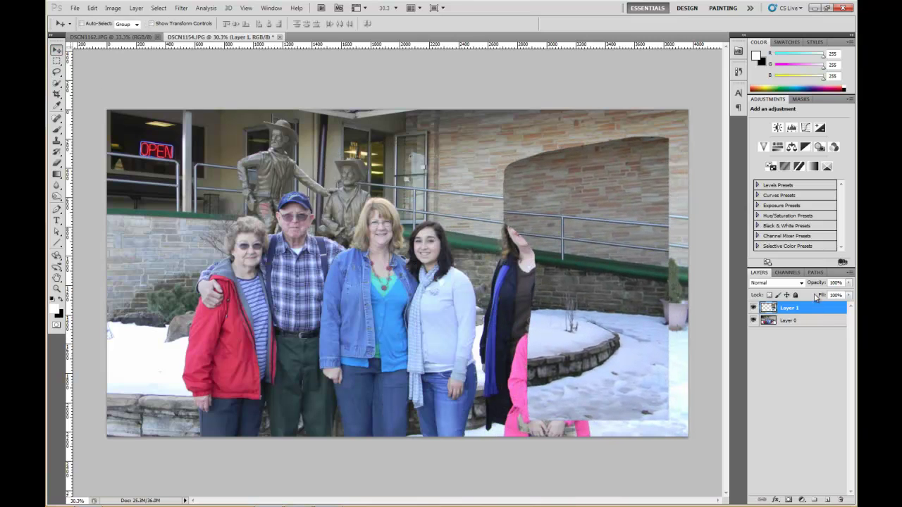
Step: Set the patch layer to 50% opacity and position it over the right-hand people
click(848, 283)
drag(847, 296, 827, 298)
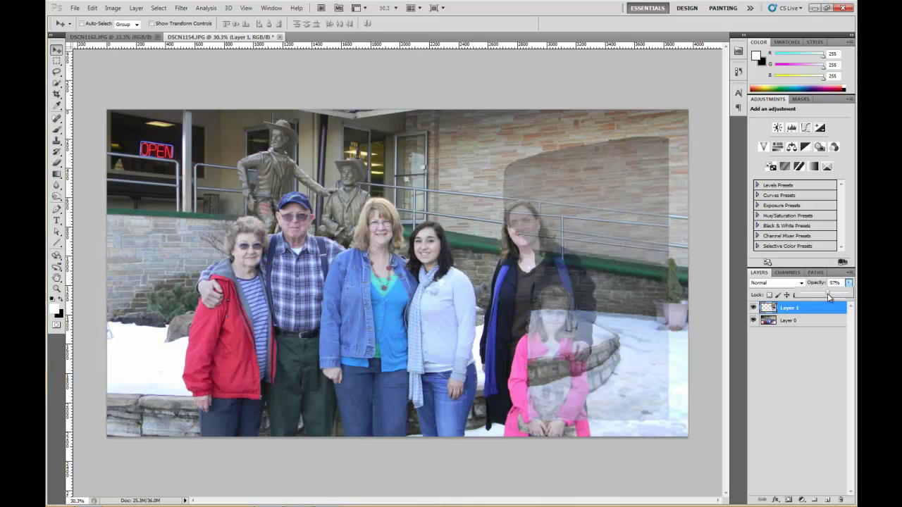
click(849, 283)
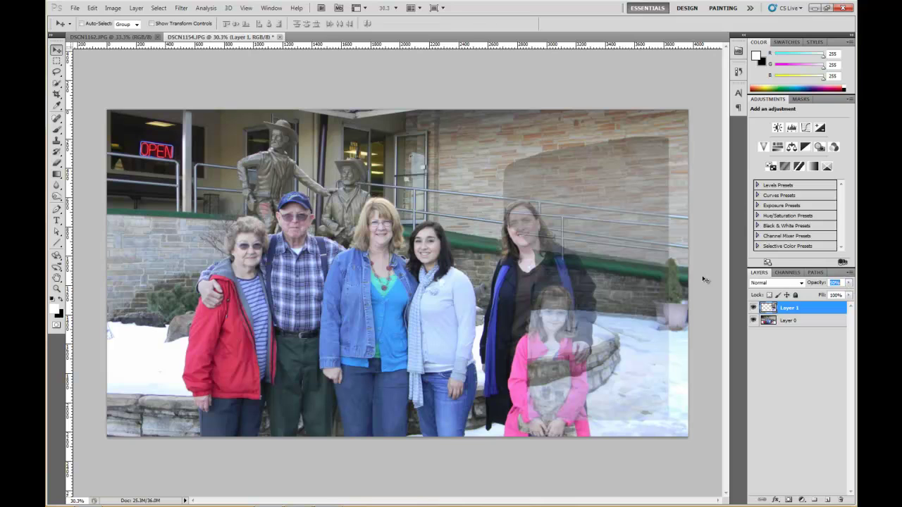
drag(574, 211, 585, 287)
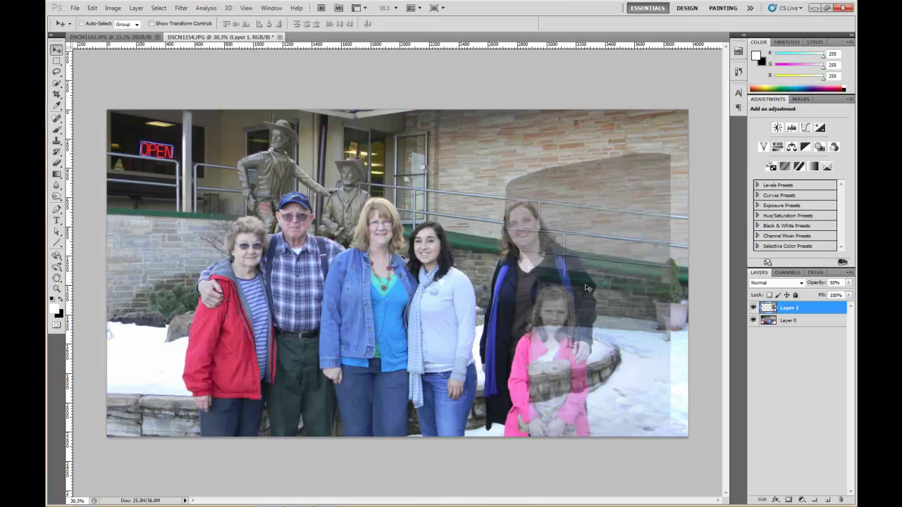
key(ctrl+t)
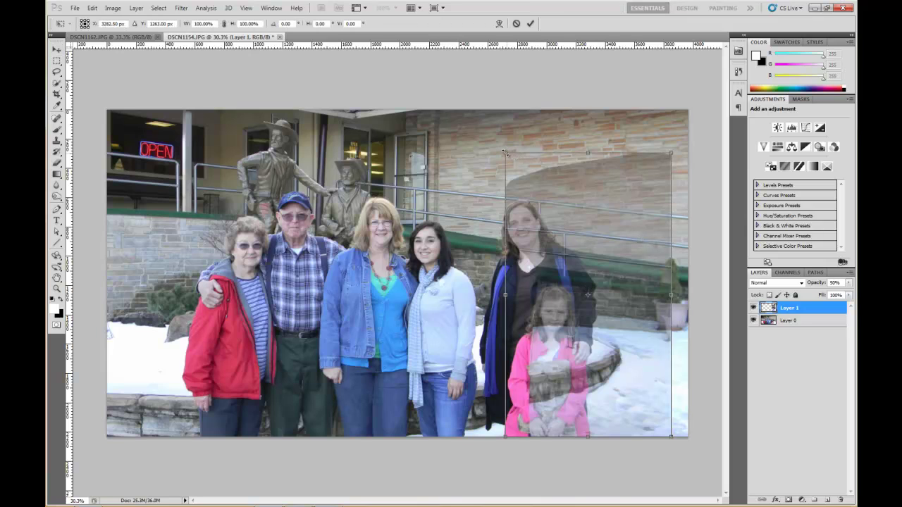
Step: Scale the patch to about 116.49%, align it over the photo's right side, and commit the transform
drag(505, 151, 483, 110)
drag(585, 214, 588, 214)
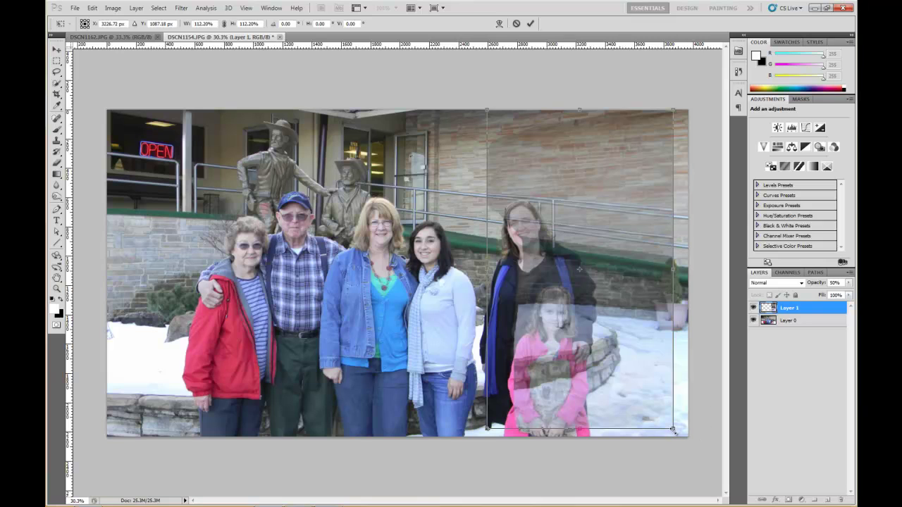
drag(675, 431, 685, 443)
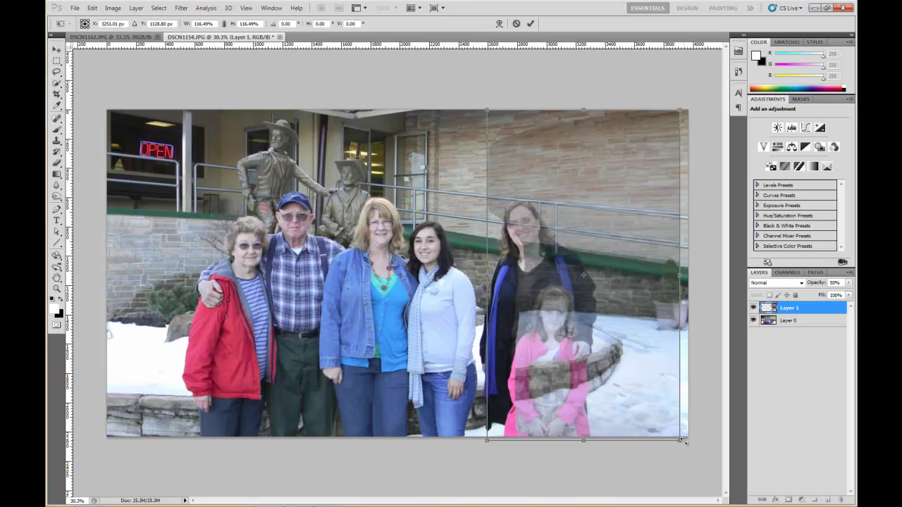
mouse_move(615, 268)
mouse_down()
mouse_move(631, 271)
mouse_move(605, 266)
mouse_up()
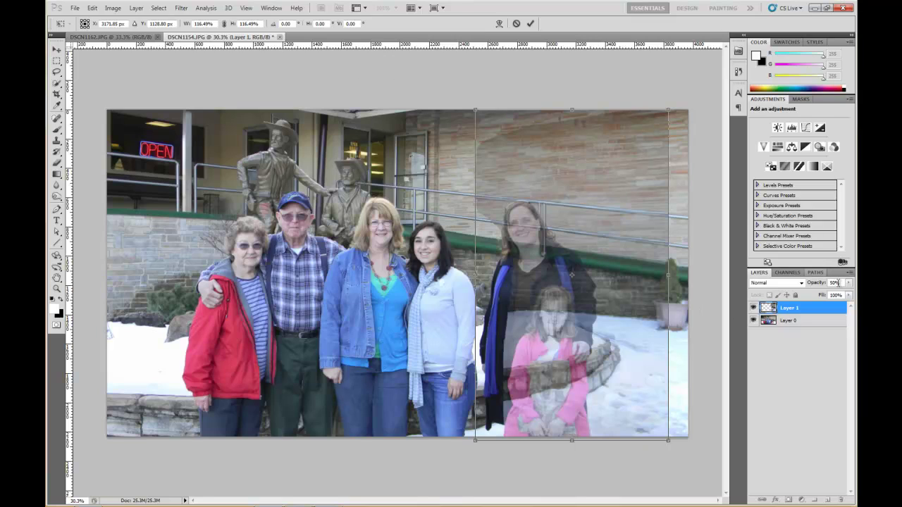
key(Return)
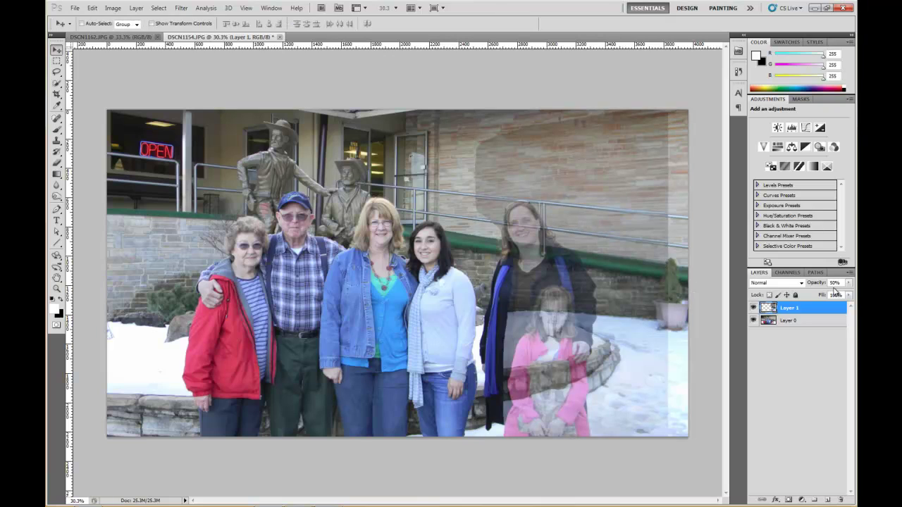
click(848, 283)
Step: Restore the patch to 100% opacity and warp its wall and railing with the Warp mesh
drag(826, 296, 853, 294)
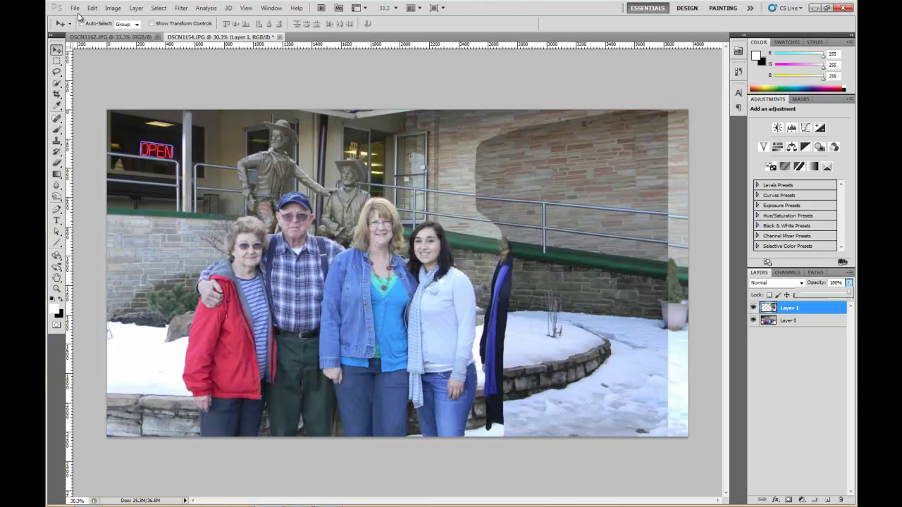
click(111, 9)
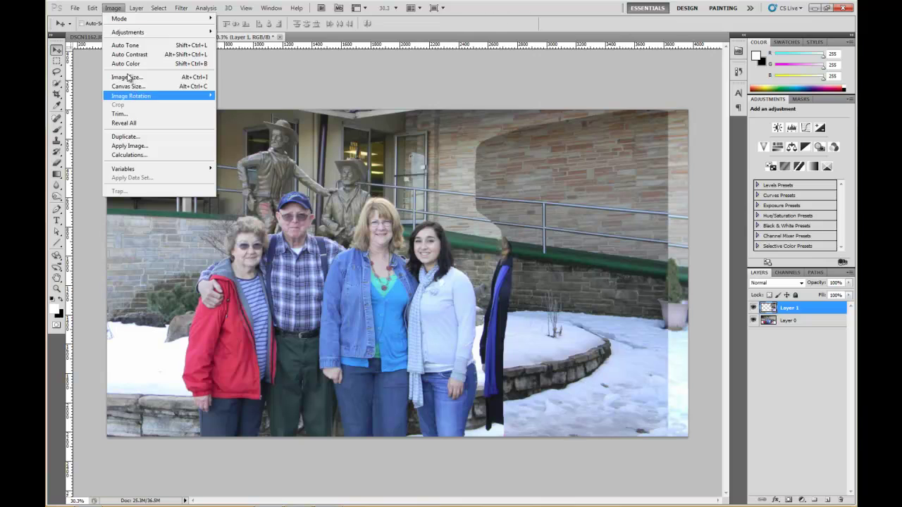
mouse_move(92, 8)
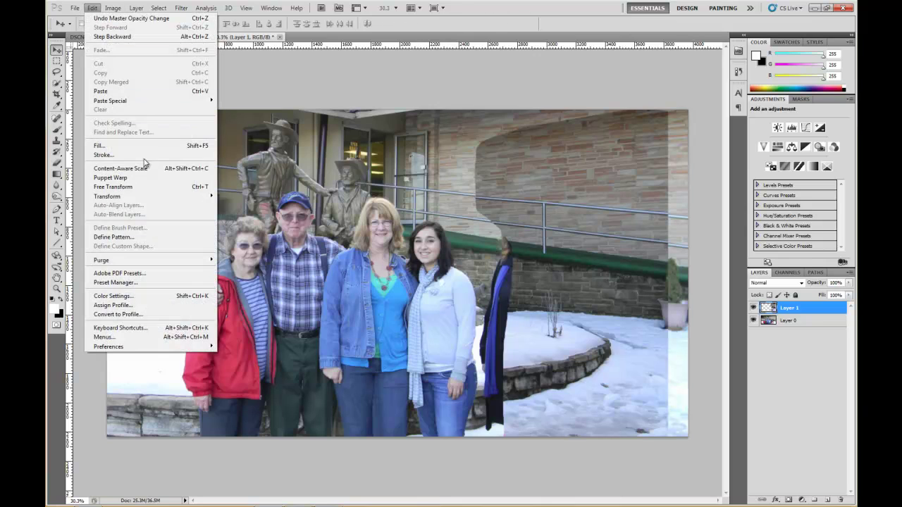
mouse_move(139, 202)
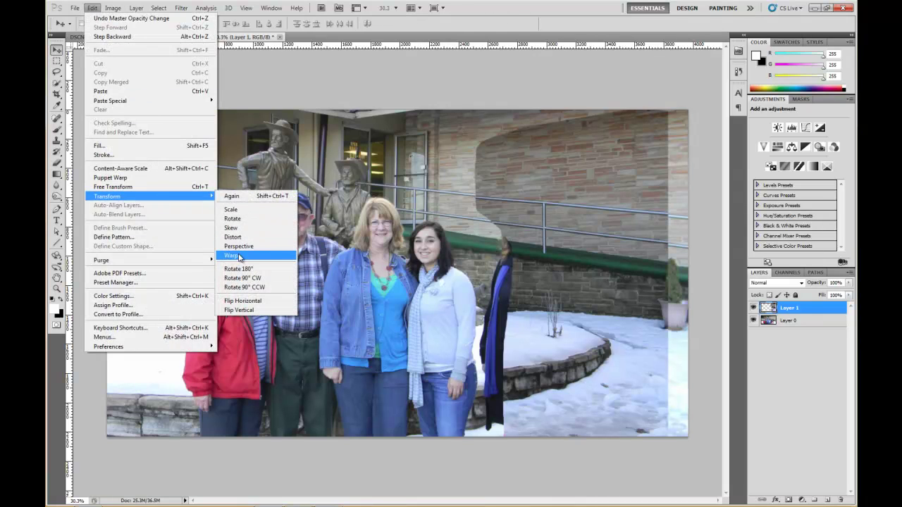
click(232, 255)
drag(478, 224, 493, 185)
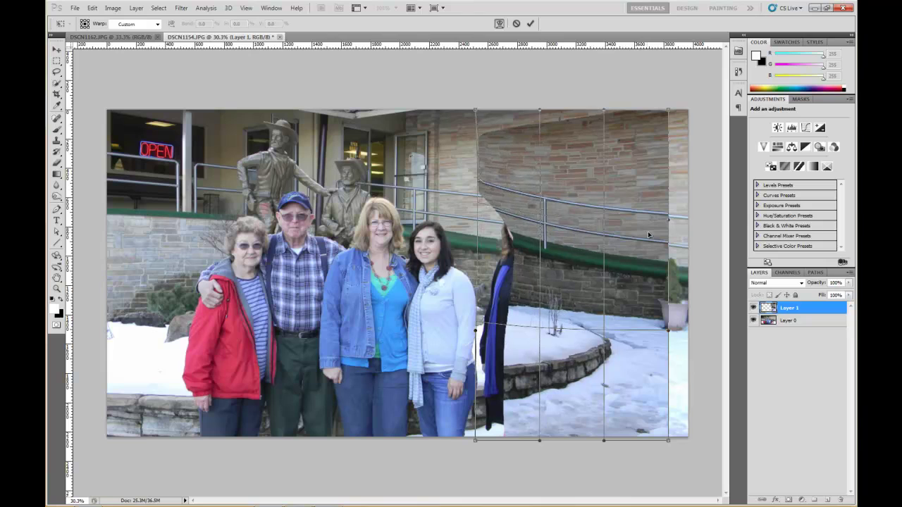
drag(669, 221, 634, 279)
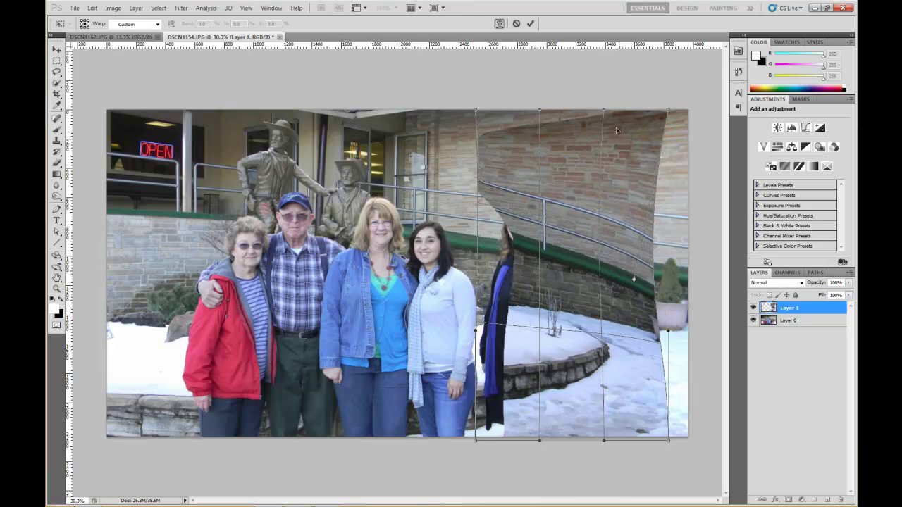
drag(604, 116, 616, 150)
key(Return)
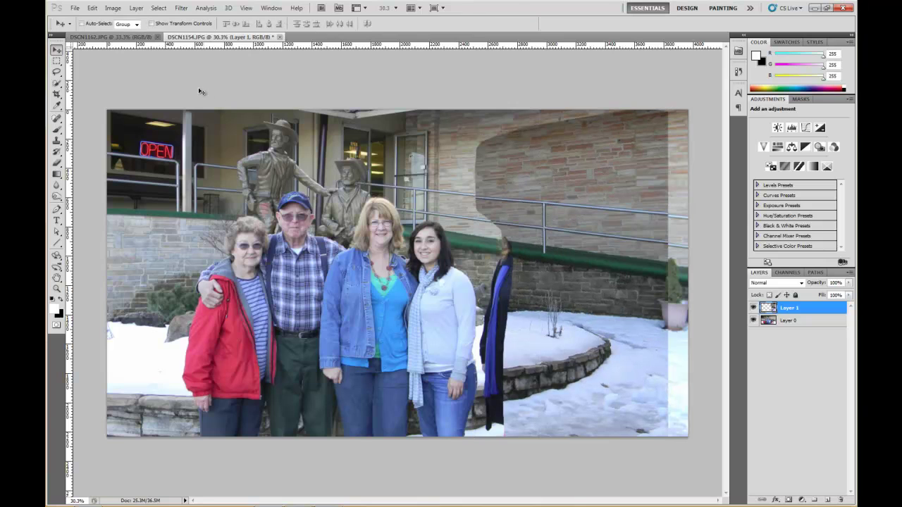
Step: Warp the patch again, pulling its bottom and lower-right edges down into the ground snow
click(112, 8)
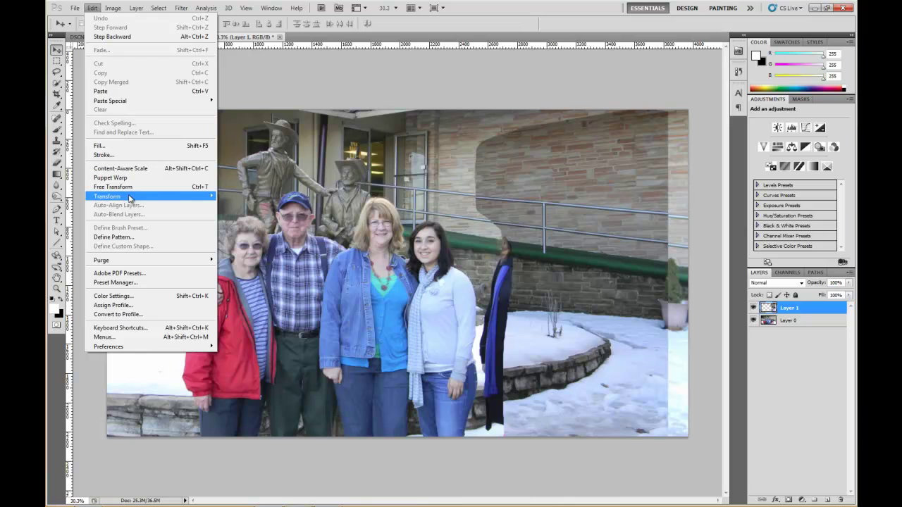
mouse_move(129, 198)
click(239, 259)
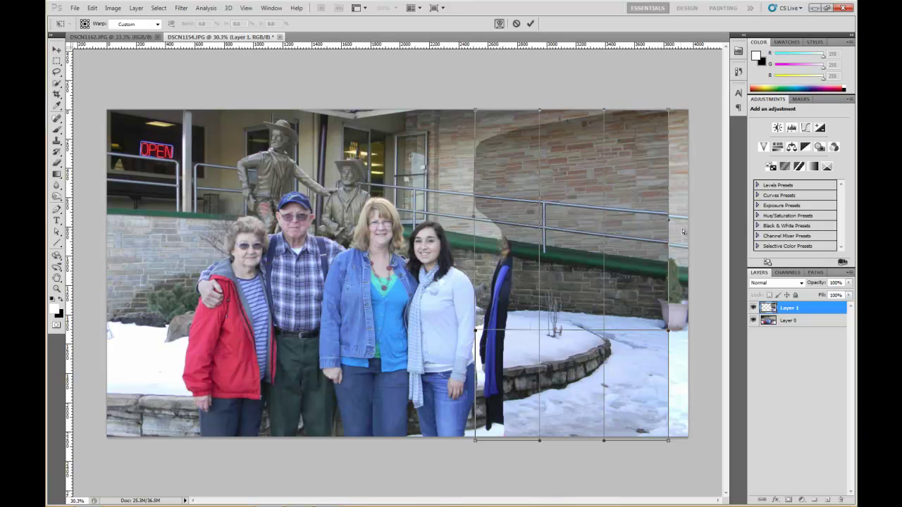
drag(669, 220, 671, 226)
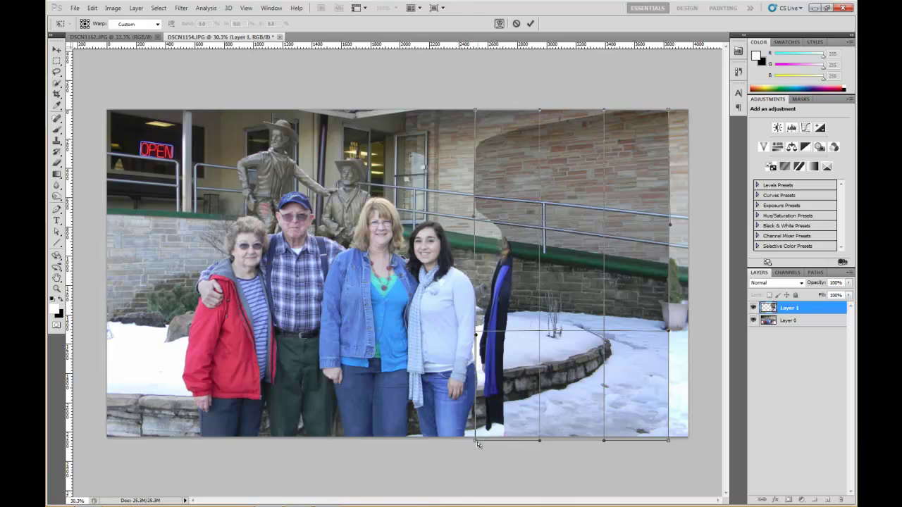
drag(474, 440, 481, 473)
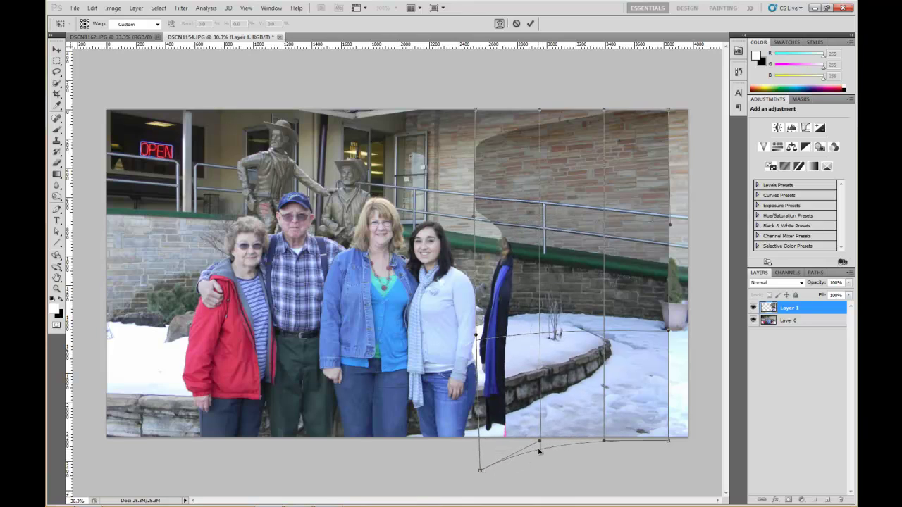
drag(538, 442, 543, 464)
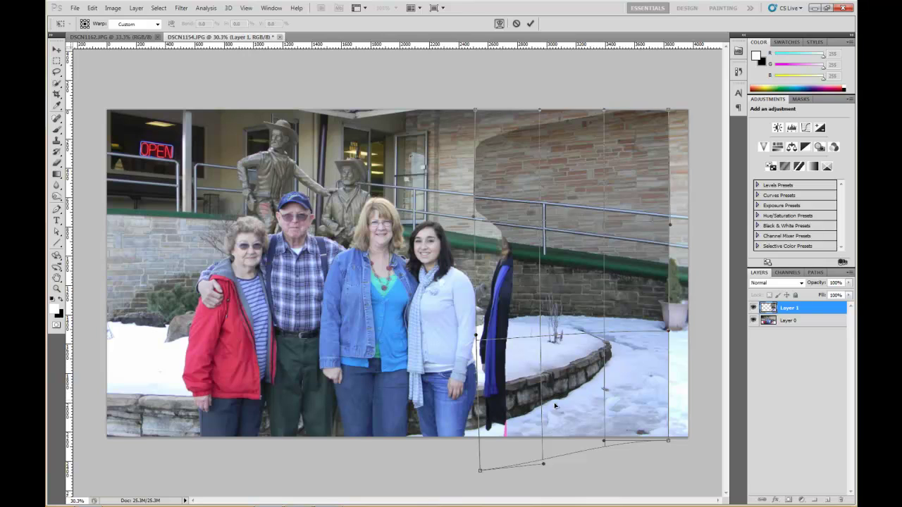
drag(604, 441, 603, 450)
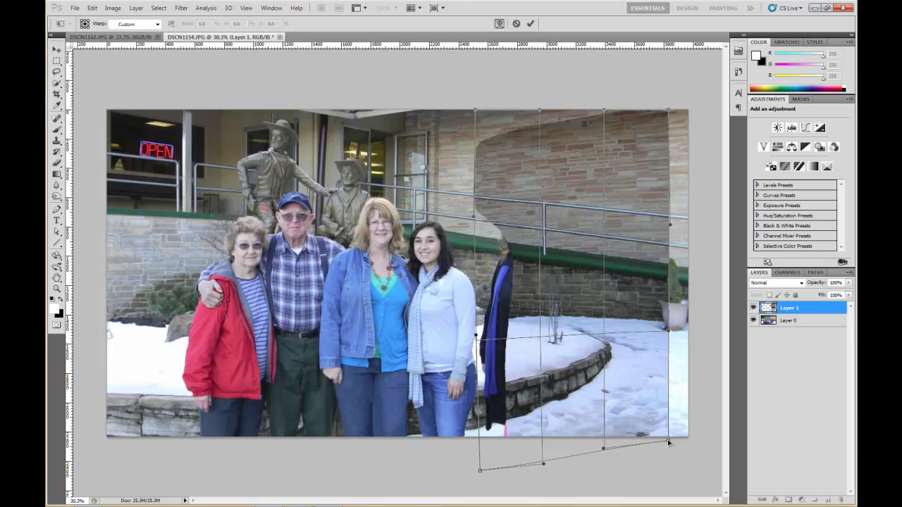
mouse_move(667, 439)
mouse_down()
mouse_move(687, 439)
mouse_move(663, 442)
mouse_up()
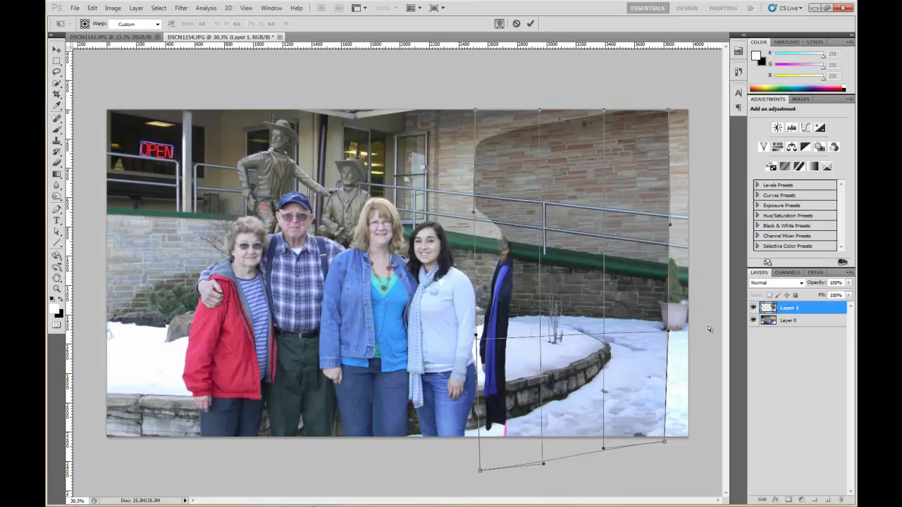
key(Return)
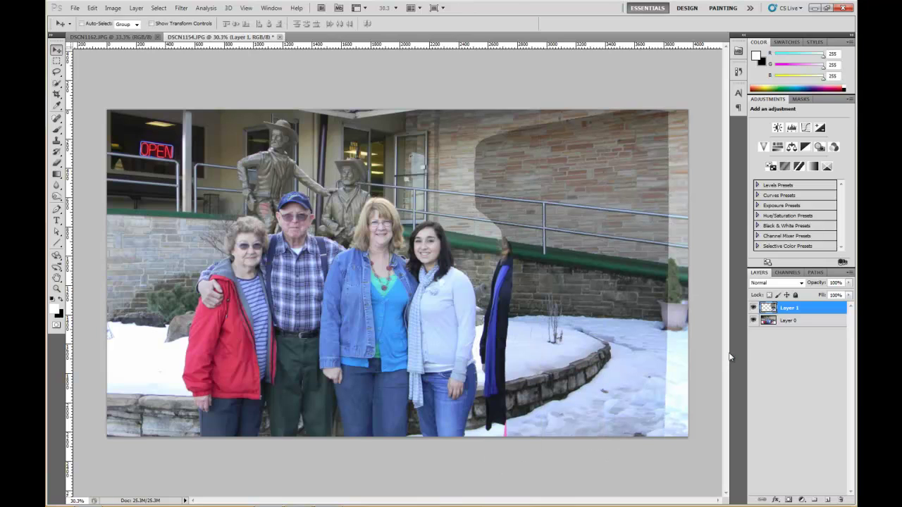
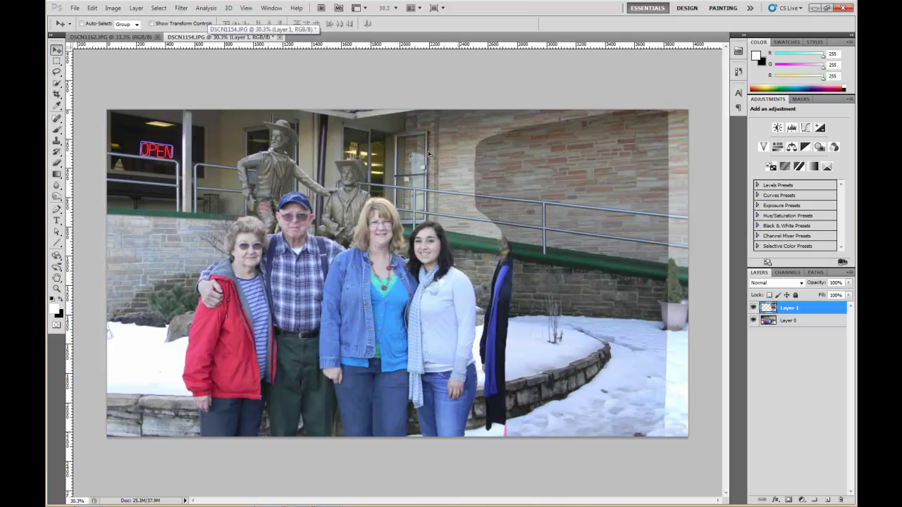
Step: Lighten Layer 1 with a Curves adjustment that lifts input 98 to output 154
click(118, 10)
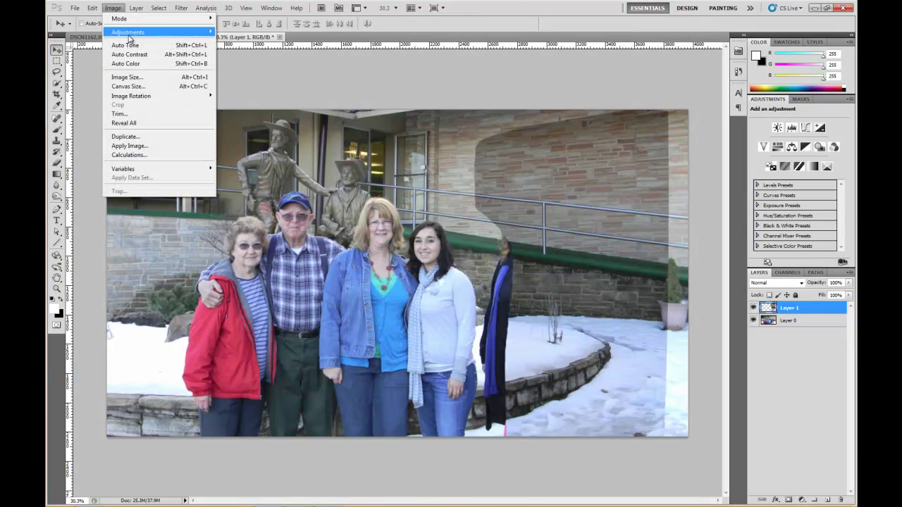
mouse_move(129, 36)
click(234, 50)
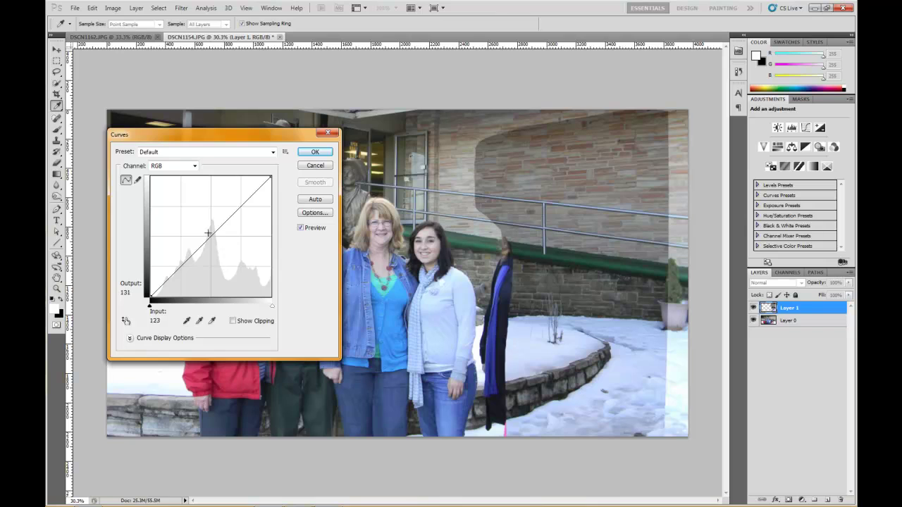
drag(211, 235, 196, 224)
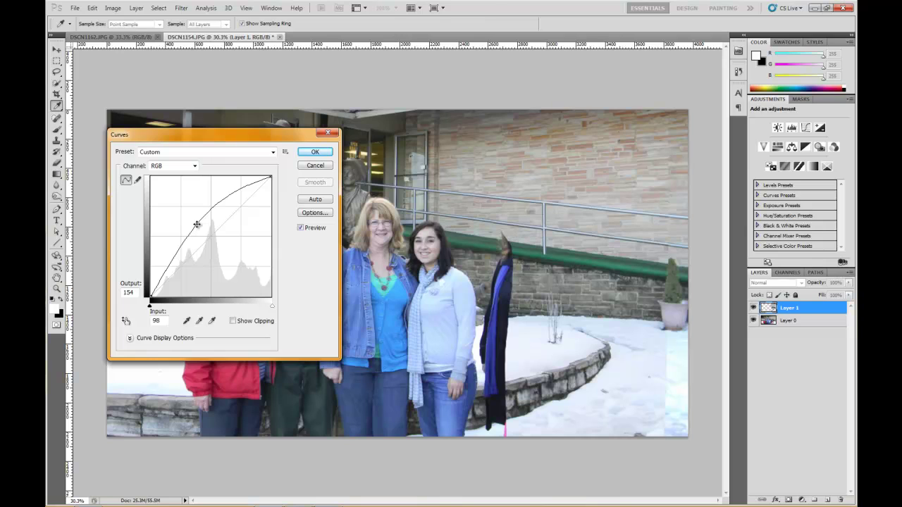
click(315, 151)
Step: Toggle Layer 1's visibility repeatedly to compare the photo with and without the patch
key(v)
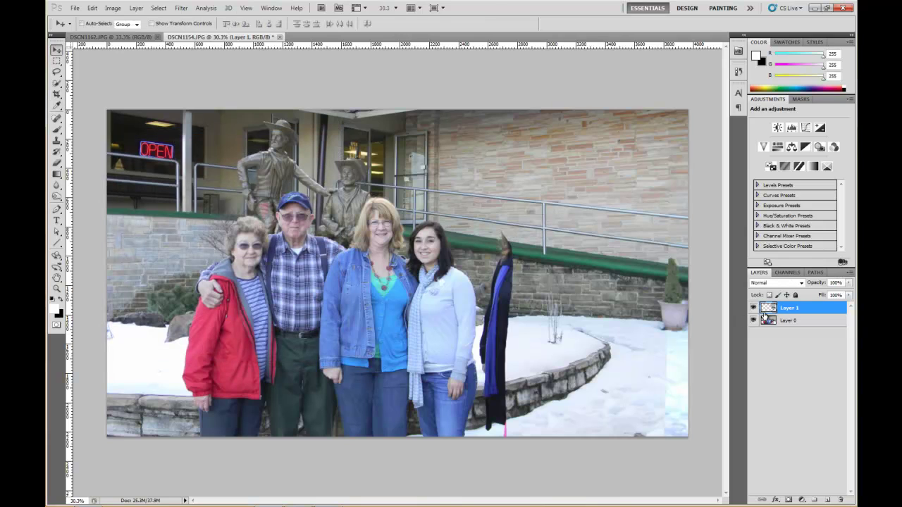
click(753, 308)
click(753, 308)
click(753, 308)
click(753, 308)
click(753, 308)
click(753, 308)
click(753, 307)
click(753, 308)
click(753, 308)
click(753, 308)
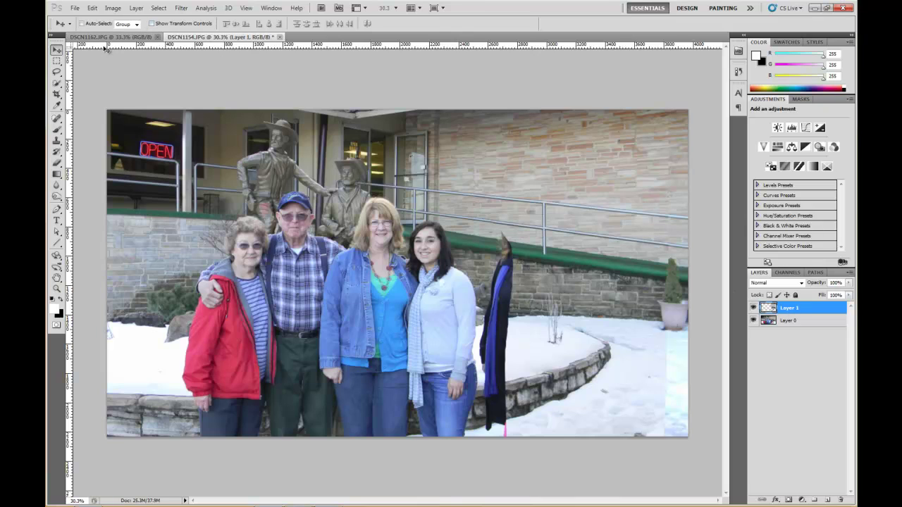
Step: Set up the Eraser at 349 px, 0% hardness, and load Layer 1's pixel outline as a selection
click(57, 163)
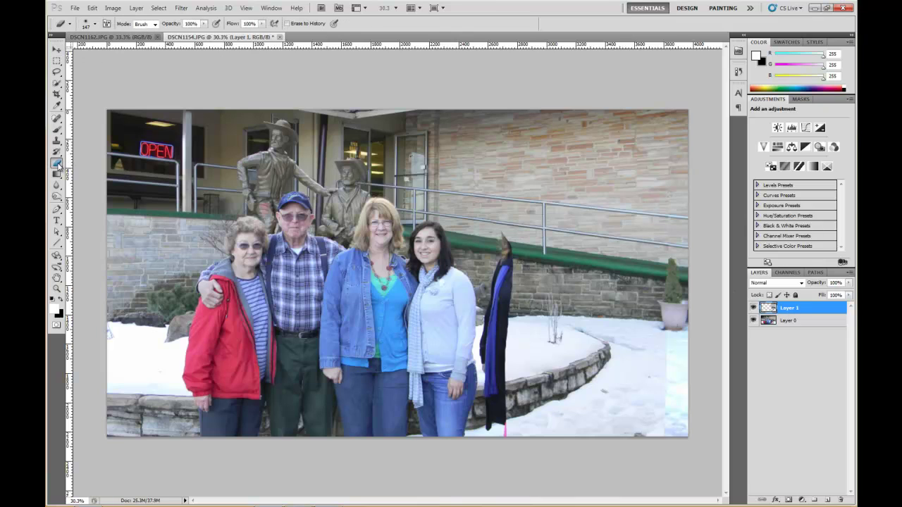
click(96, 24)
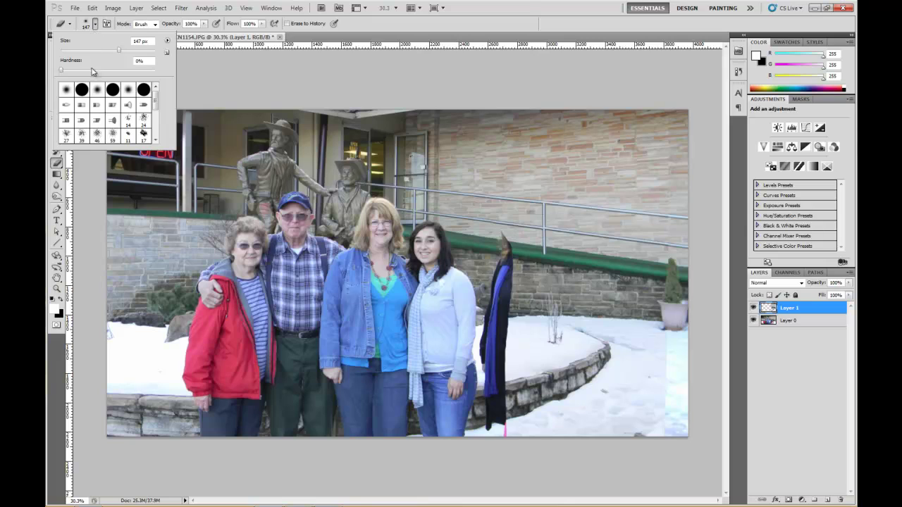
mouse_move(133, 62)
mouse_down()
mouse_move(133, 52)
mouse_move(142, 56)
mouse_up()
click(95, 25)
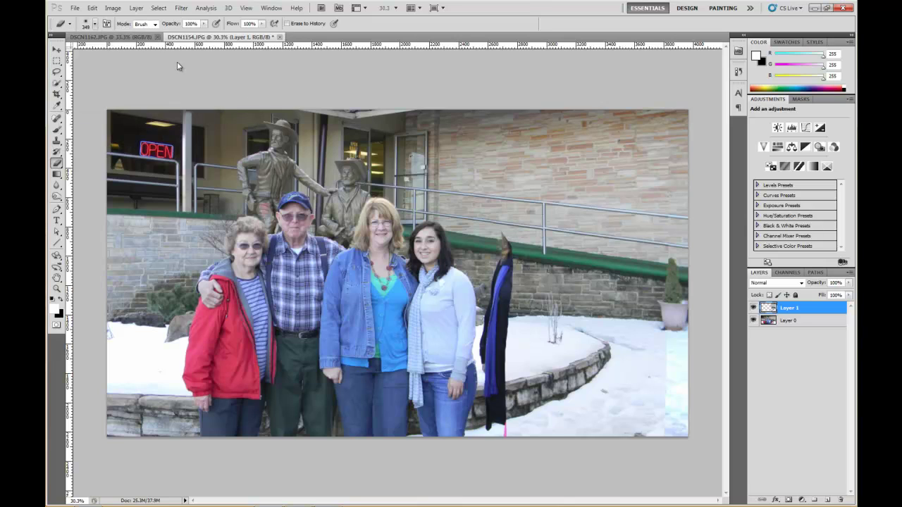
ctrl+click(768, 308)
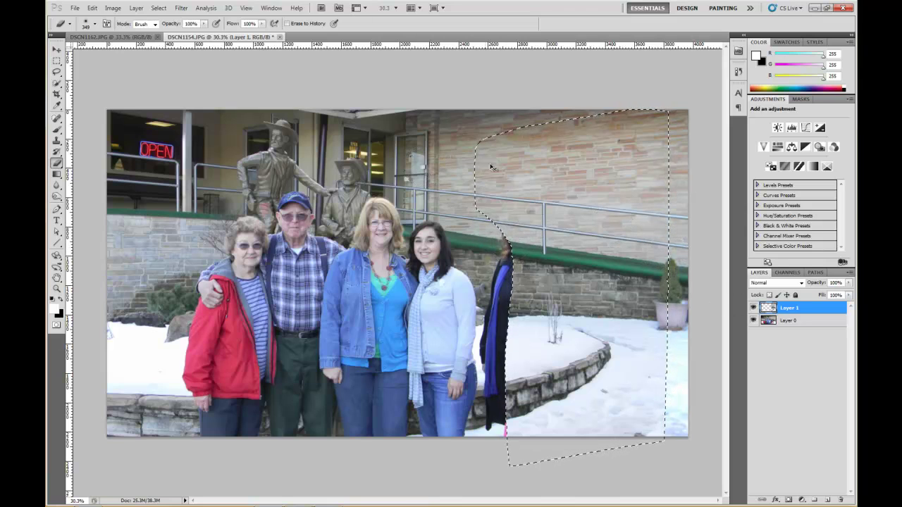
key(ctrl+d)
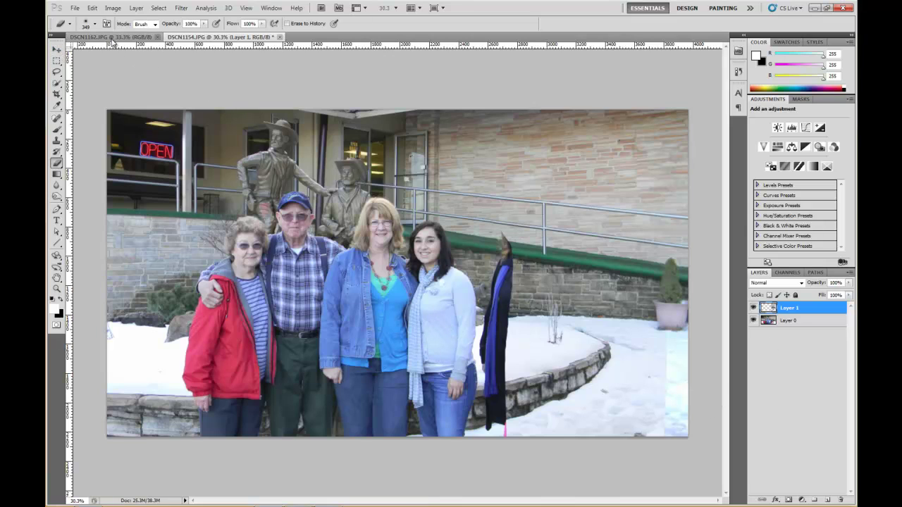
Step: Hide Layer 1 and Quick-Select the woman and girl on the right on Layer 0
click(752, 308)
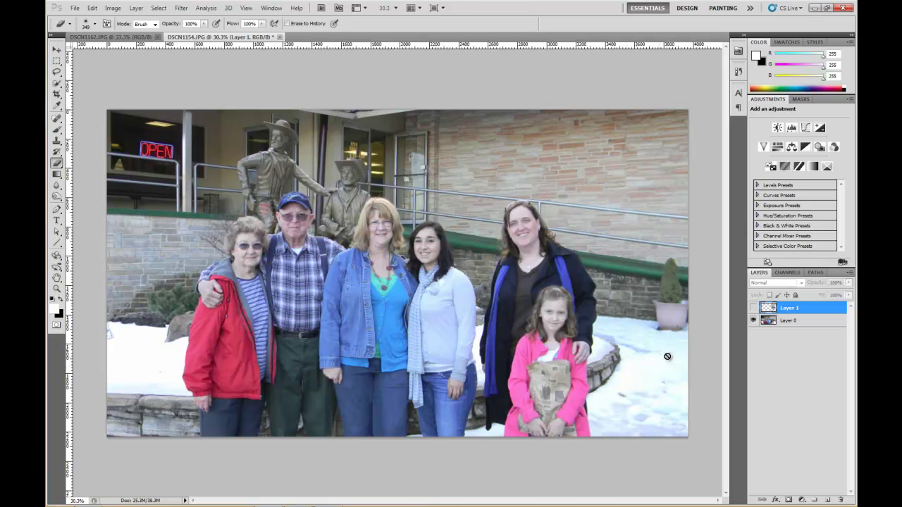
click(795, 320)
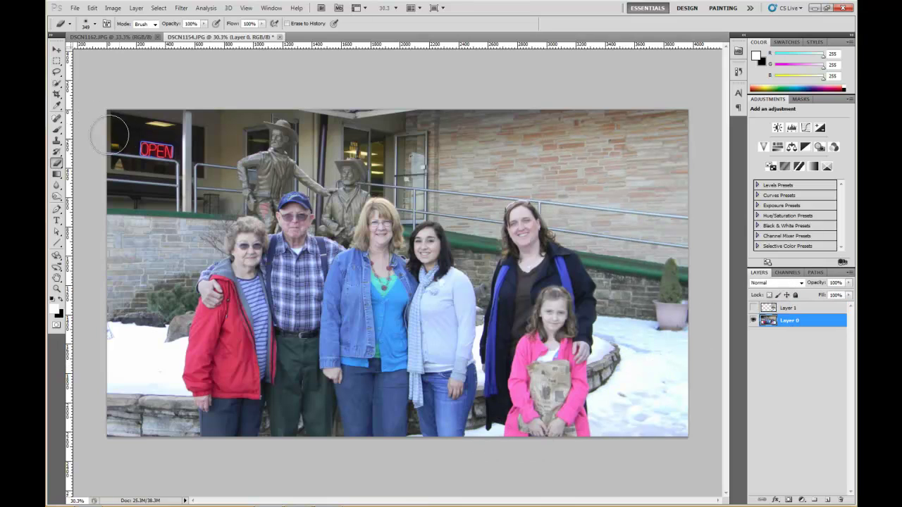
drag(56, 83, 107, 84)
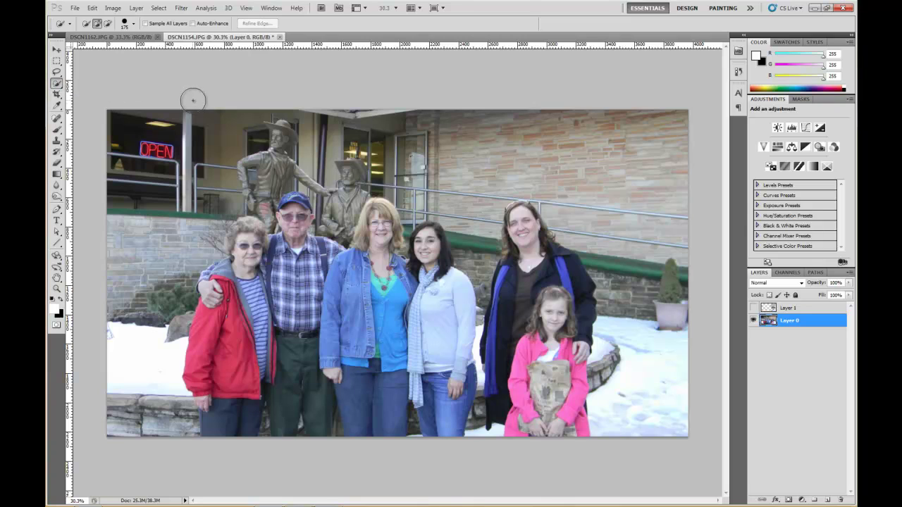
mouse_move(519, 216)
mouse_down()
mouse_move(522, 243)
mouse_move(497, 310)
mouse_move(493, 387)
mouse_move(525, 405)
mouse_move(549, 303)
mouse_move(553, 366)
mouse_move(556, 282)
mouse_move(535, 247)
mouse_up()
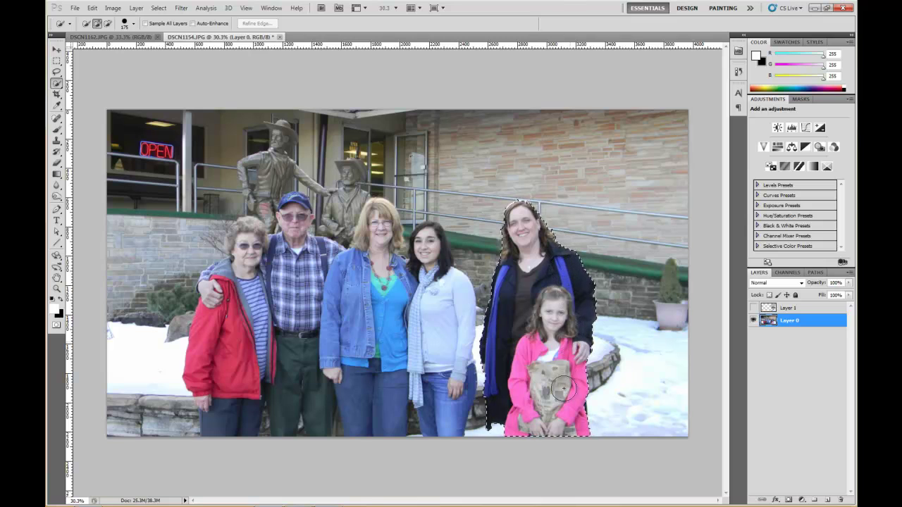
drag(571, 408, 560, 395)
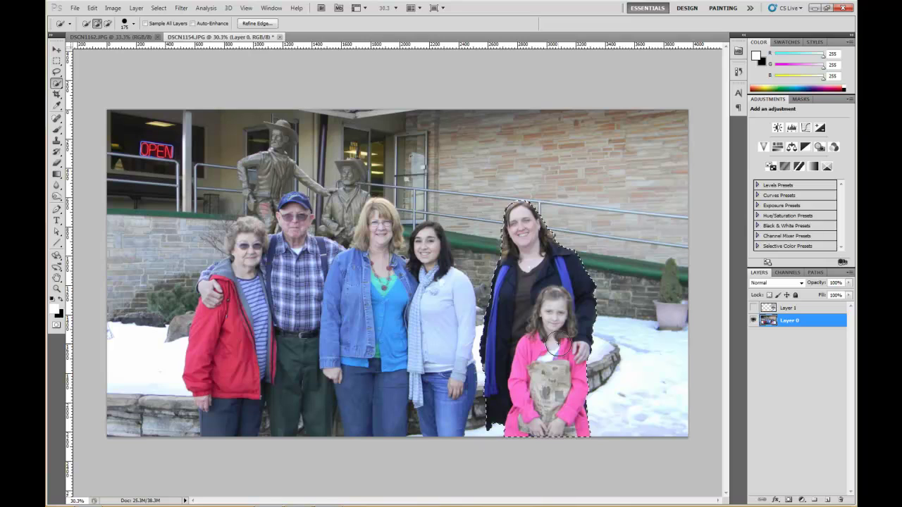
Step: Copy the woman and girl to Layer 2, shift them left, and show Layer 1 again
click(827, 500)
key(ctrl+d)
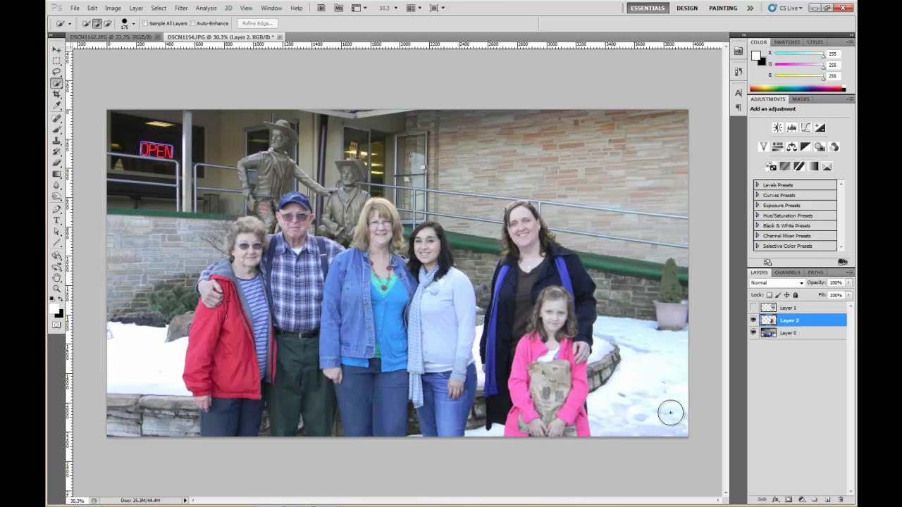
click(56, 50)
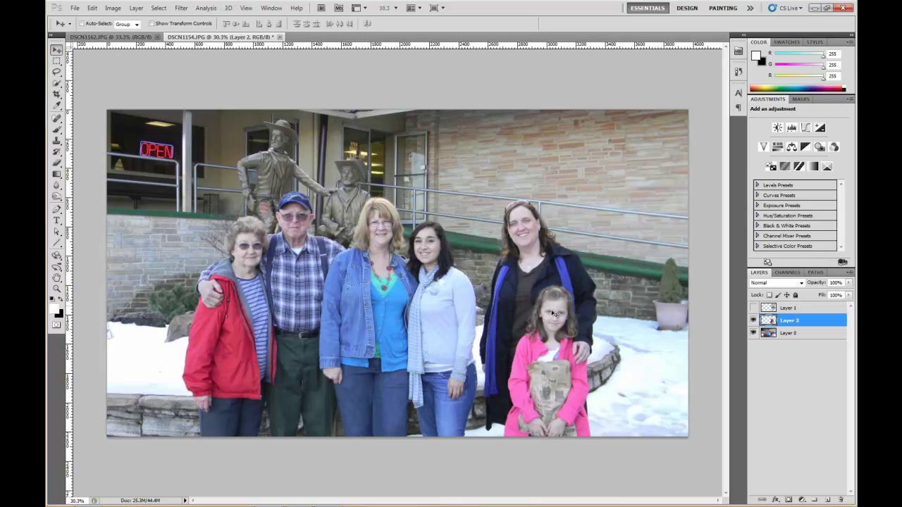
drag(531, 317, 497, 317)
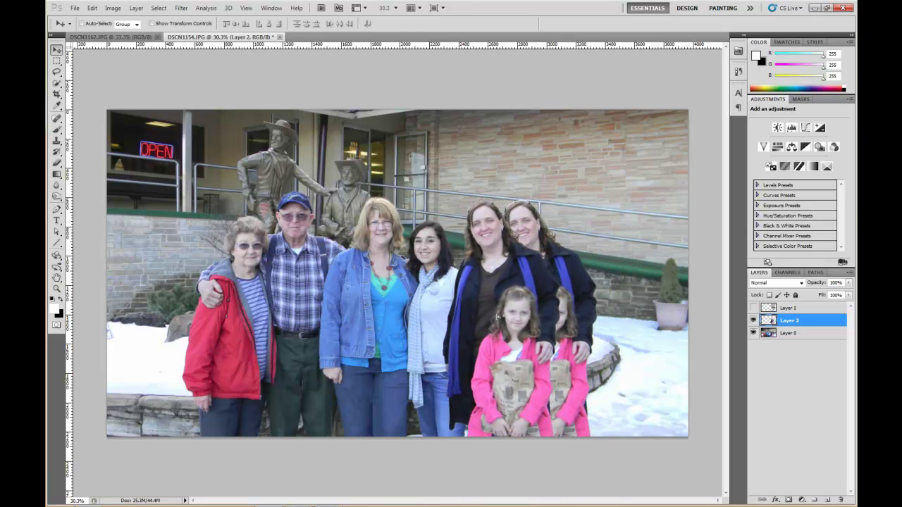
click(753, 308)
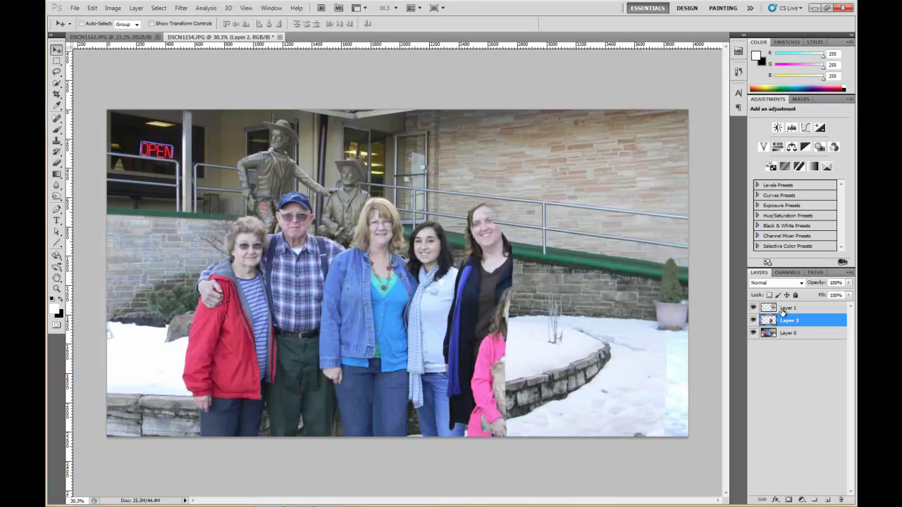
Step: Move Layer 1 below Layer 2 and slide the woman and girl next to the light-blue-sweater woman
drag(782, 313, 784, 326)
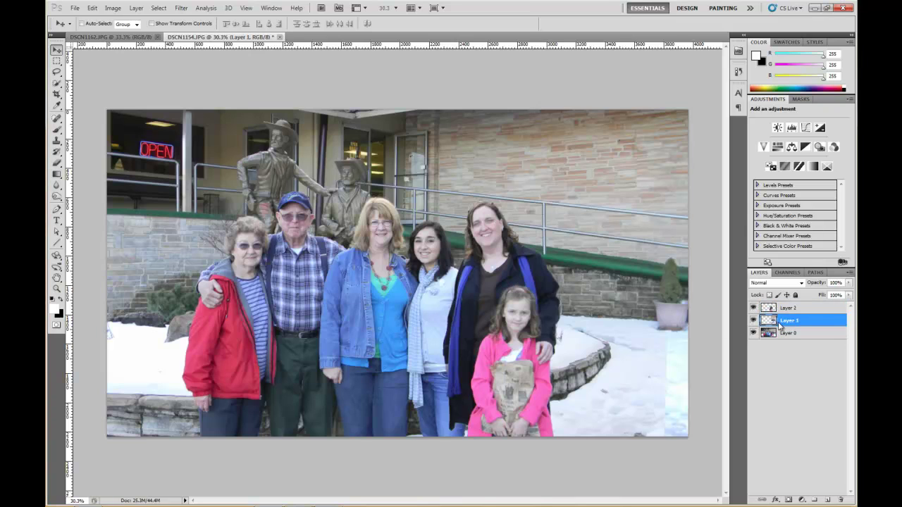
click(789, 310)
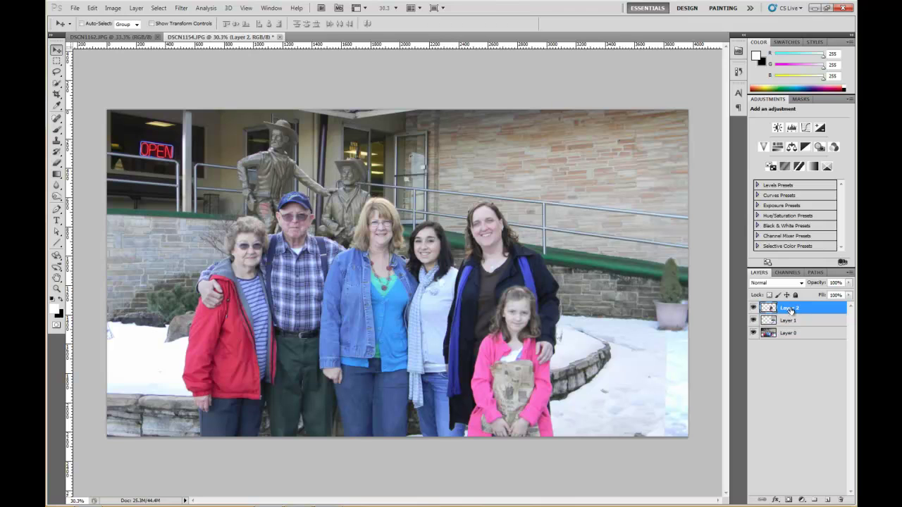
drag(507, 307, 543, 315)
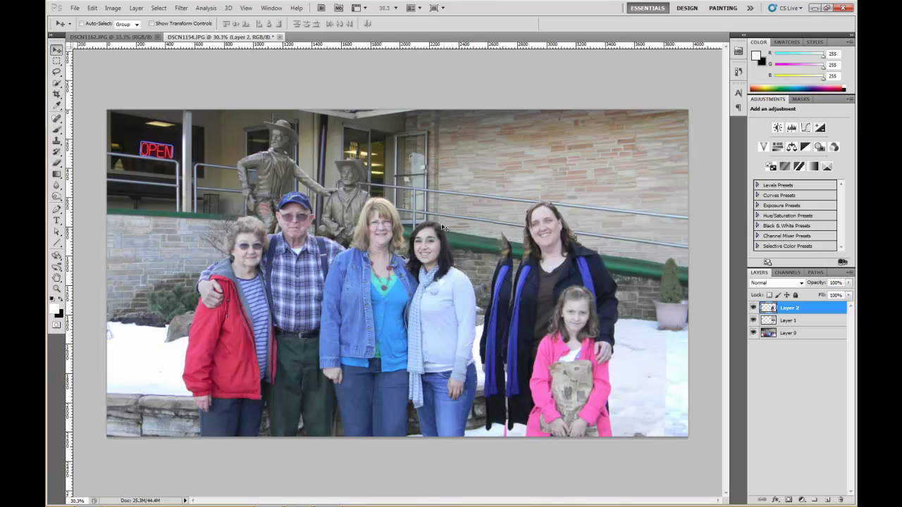
Step: Quick-Select the woman in the light blue sweater on Layer 0, trimming excess, and copy her to Layer 3
click(782, 334)
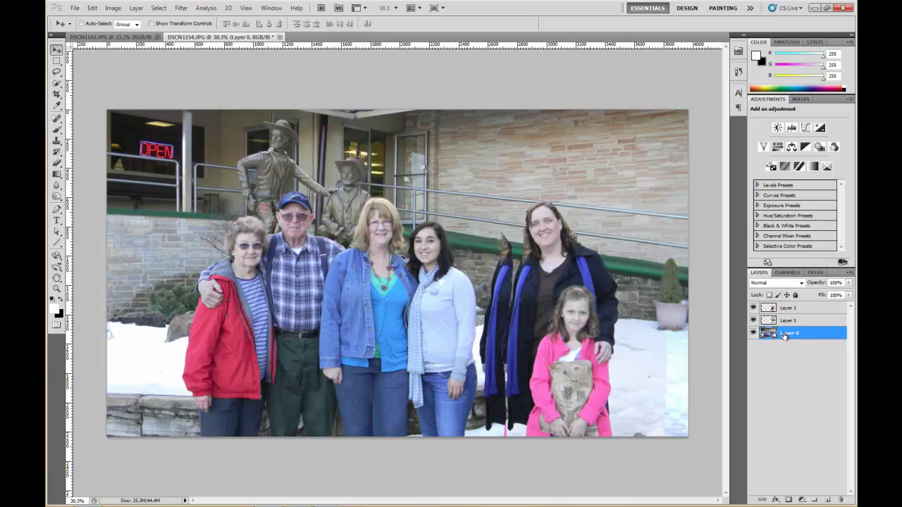
click(56, 82)
mouse_move(426, 240)
mouse_down()
mouse_move(451, 294)
mouse_move(445, 422)
mouse_move(502, 417)
mouse_move(479, 420)
mouse_up()
mouse_move(486, 367)
mouse_down()
mouse_move(488, 280)
mouse_move(467, 247)
mouse_move(467, 255)
mouse_move(495, 244)
mouse_up()
key(alt)
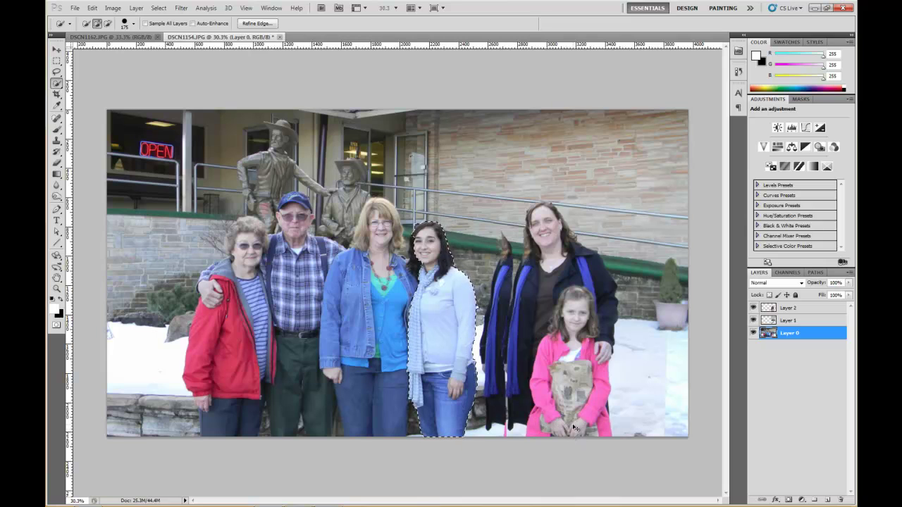
key(ctrl+j)
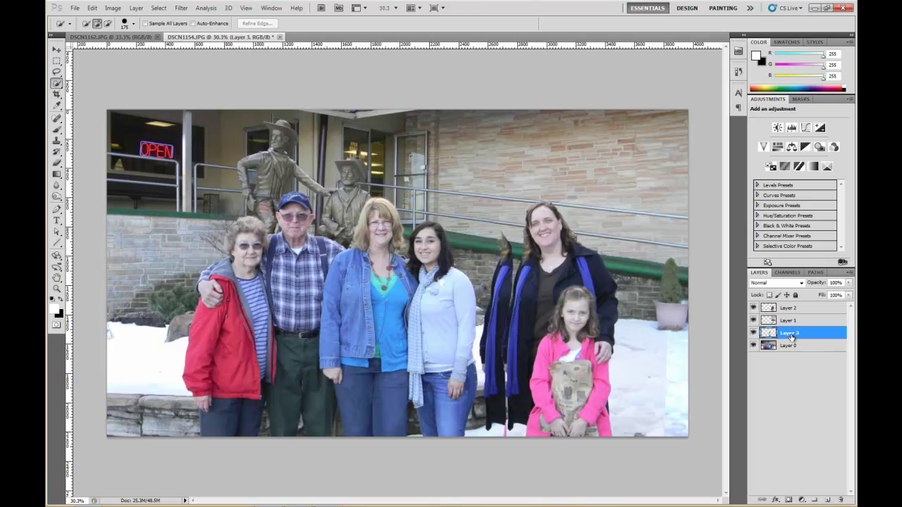
Step: Test-move Layer 3, undo the move, then drag Layer 3 to the top of the stack
key(v)
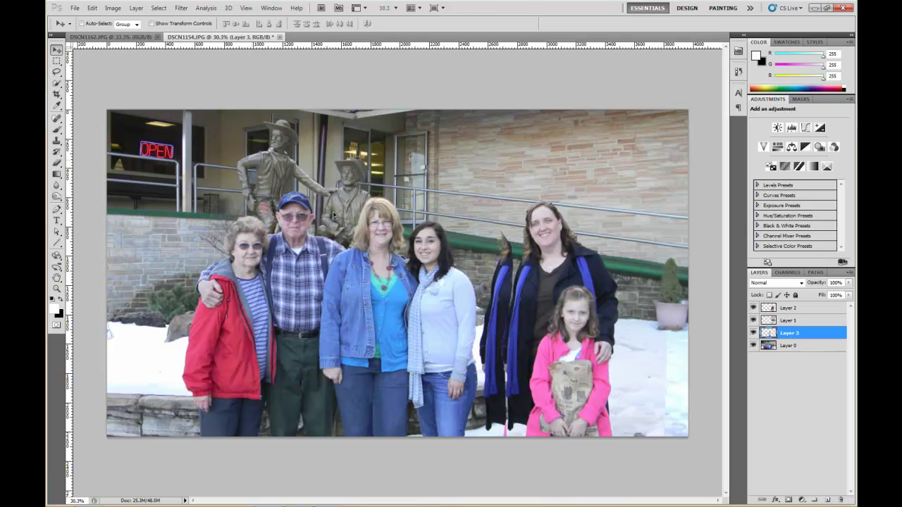
drag(458, 314, 483, 331)
key(ctrl+z)
drag(794, 336, 795, 307)
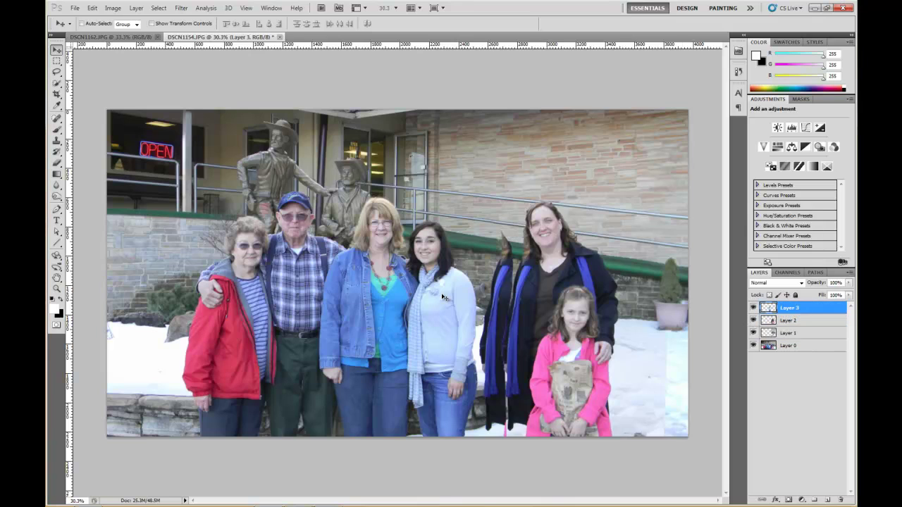
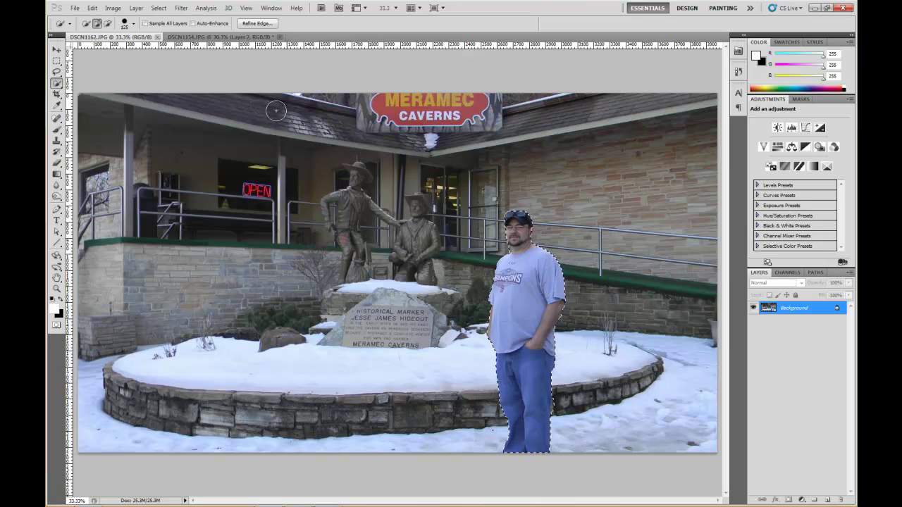
Step: Paste the cut-out man into DSCN1154 and move him to the group's right end
click(218, 36)
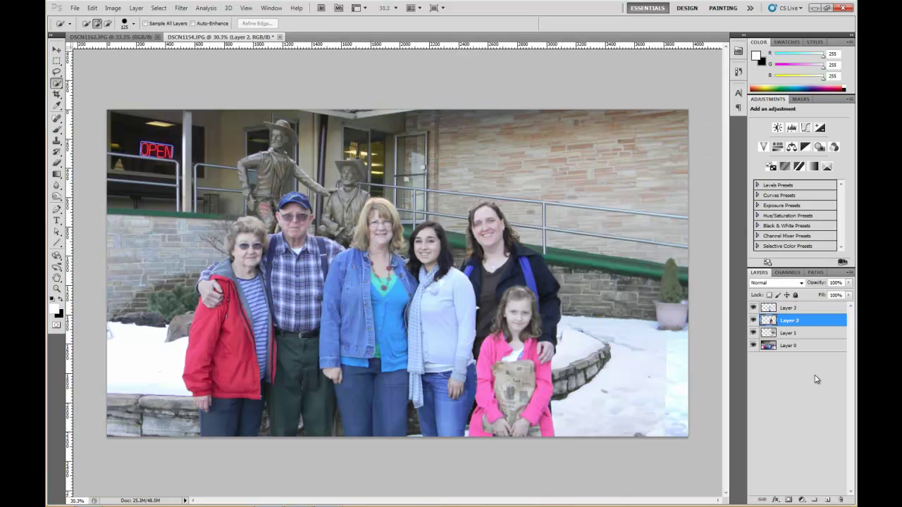
key(ctrl+v)
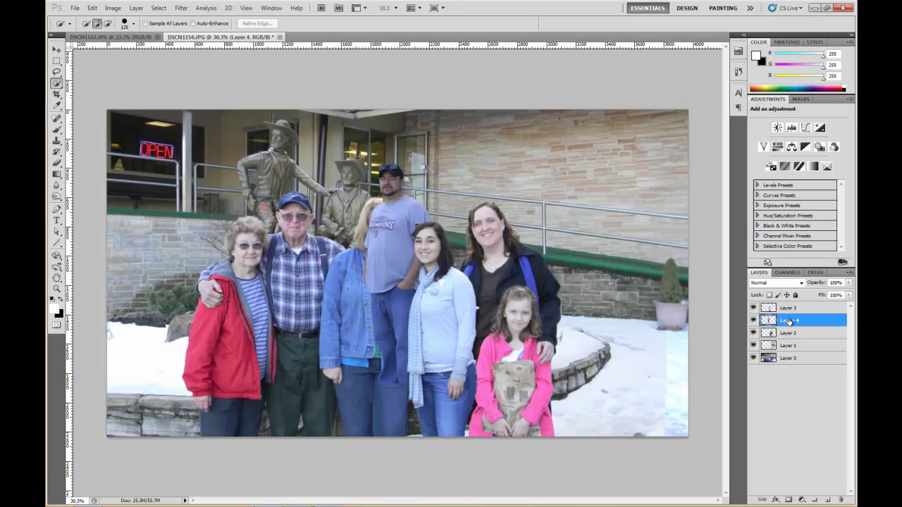
click(56, 51)
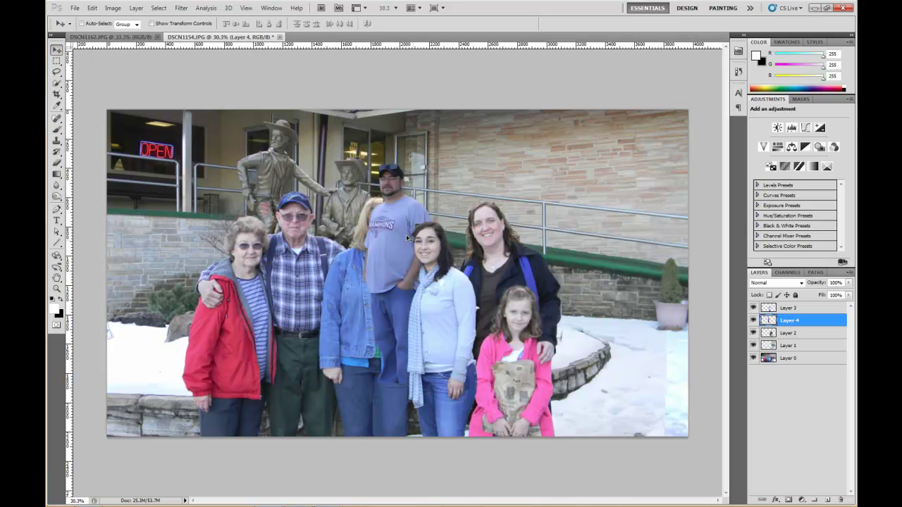
drag(398, 234, 565, 287)
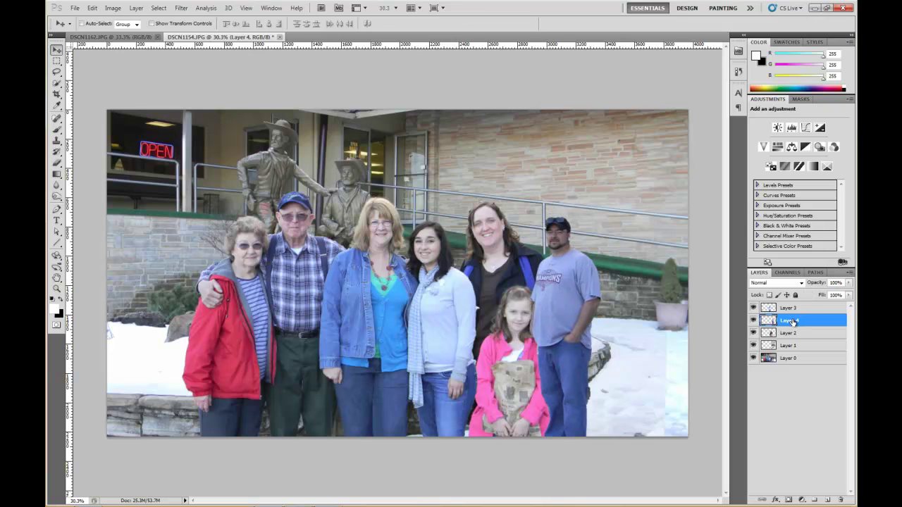
Step: Stack Layer 4 below Layer 2 so the man stands partly behind the woman in black
mouse_move(793, 320)
mouse_down()
mouse_move(788, 356)
mouse_move(791, 334)
mouse_up()
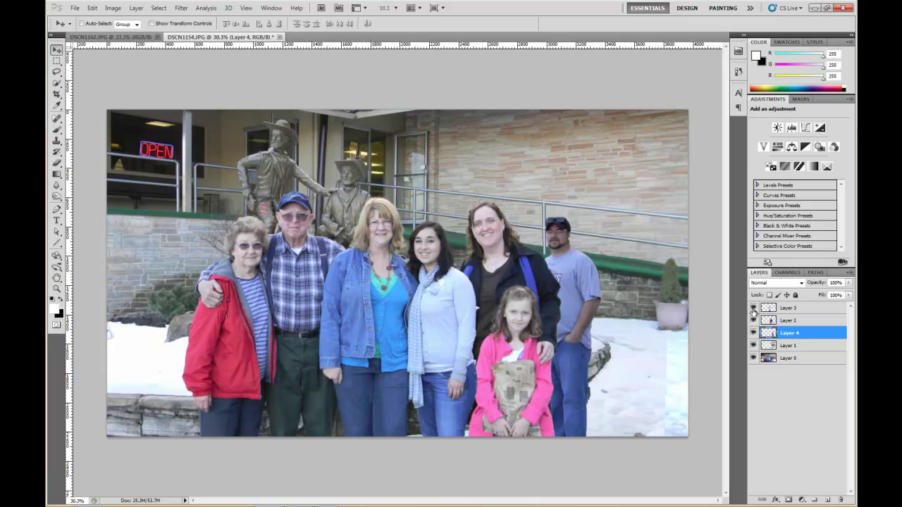
drag(753, 308, 753, 334)
click(753, 358)
click(753, 358)
Step: Scale the pasted man to about 131% and reposition him at the group's right end
key(ctrl+t)
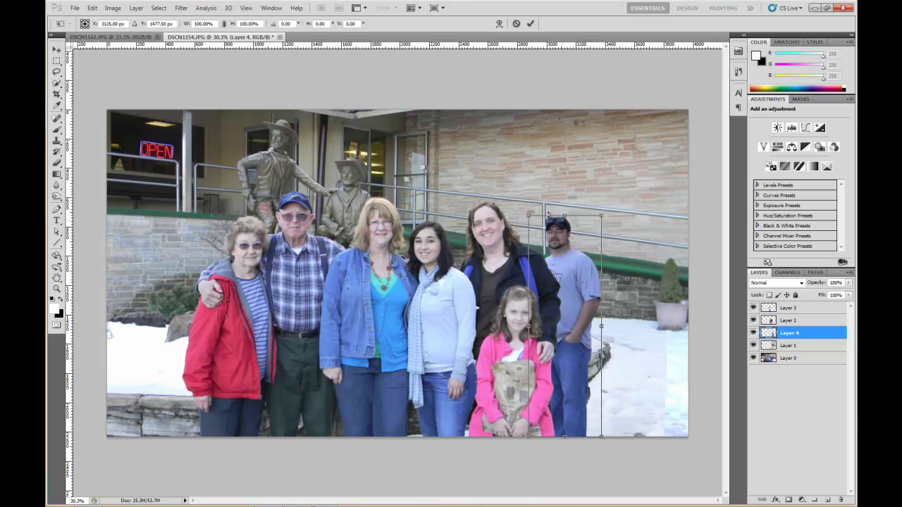
drag(530, 216, 489, 177)
drag(559, 223, 562, 247)
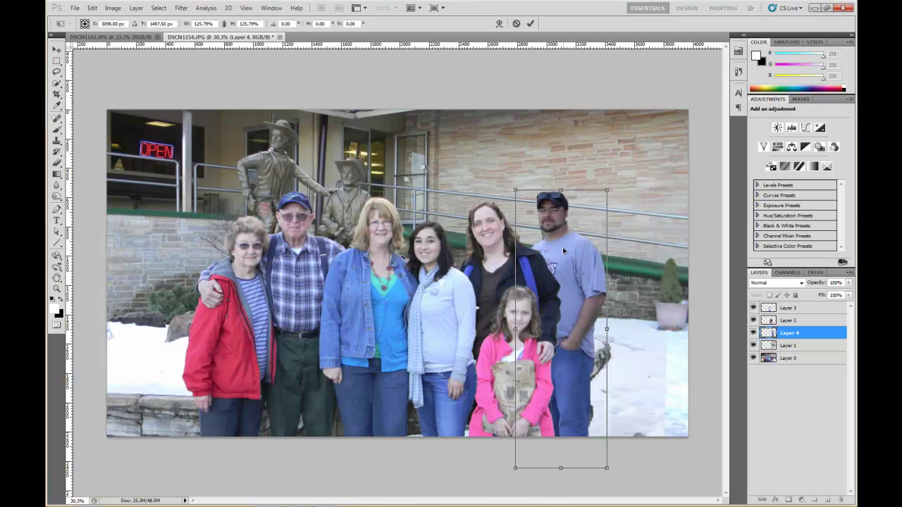
drag(512, 190, 504, 179)
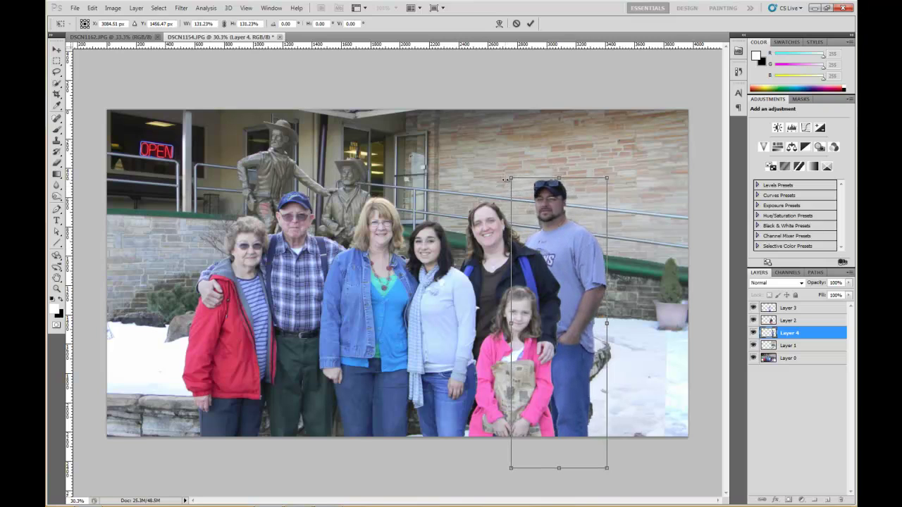
drag(572, 235, 574, 242)
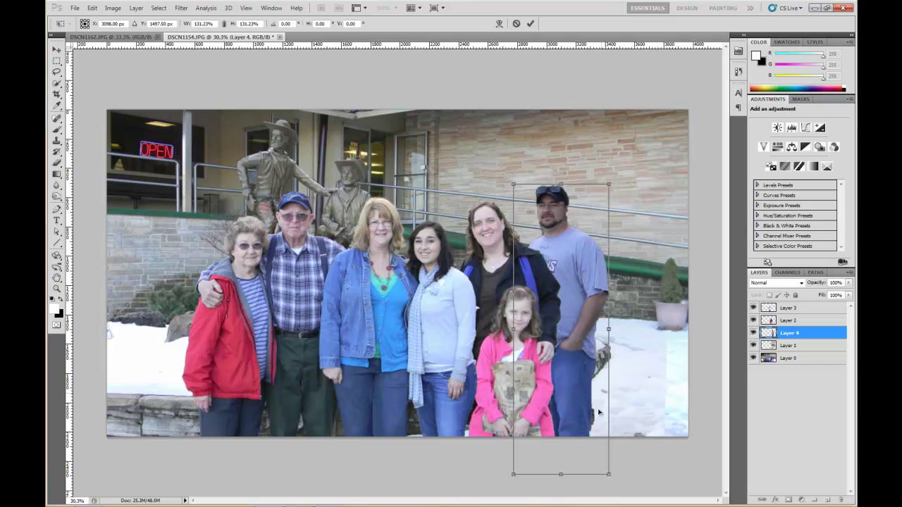
key(Return)
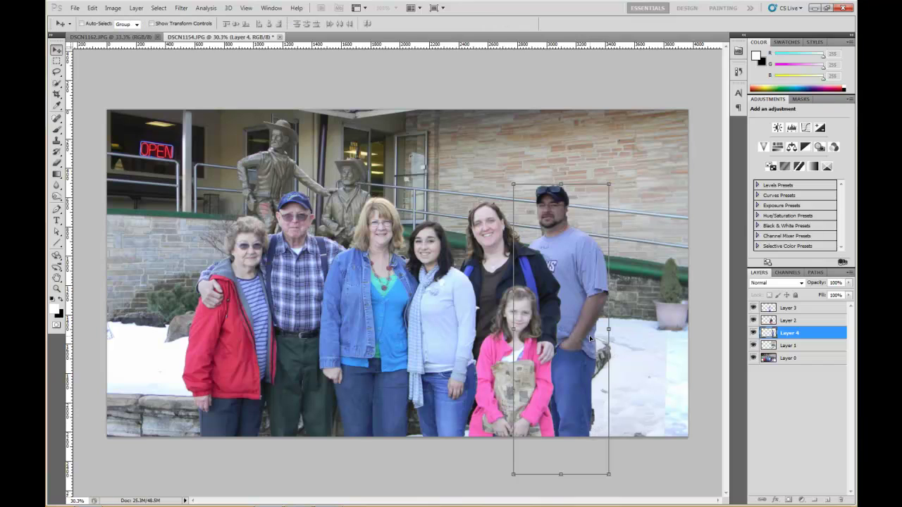
drag(571, 263, 574, 266)
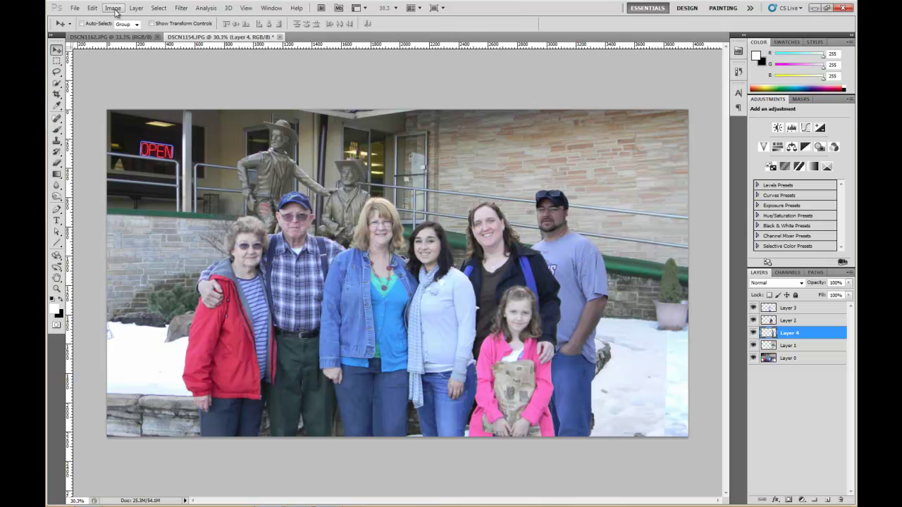
Step: Try the Exposure adjustment and cancel it without changes
click(114, 9)
click(108, 12)
click(112, 9)
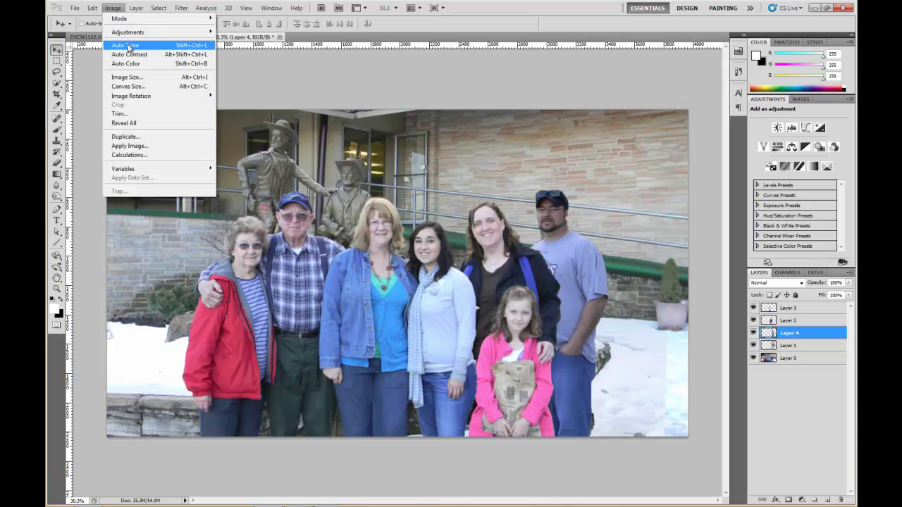
mouse_move(134, 37)
click(242, 59)
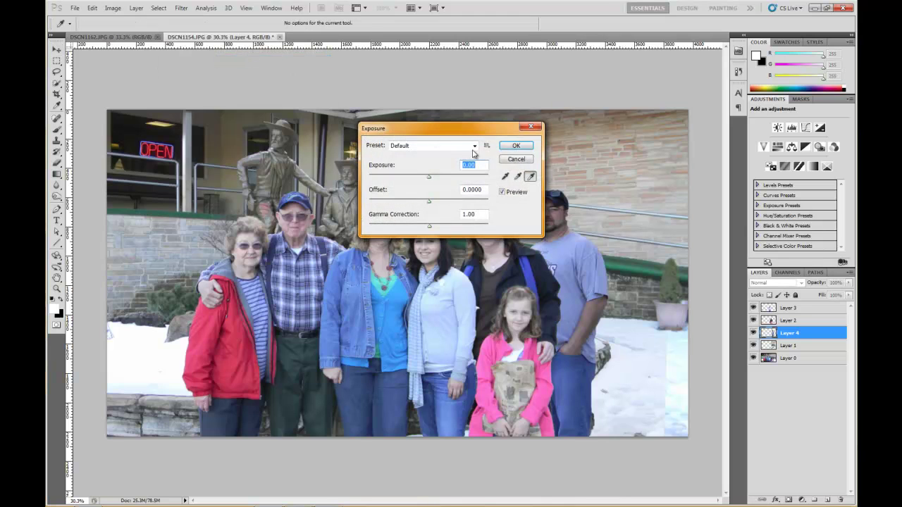
click(513, 159)
Step: Brighten the man with a Curves adjustment raising input 113 to output 146
click(112, 8)
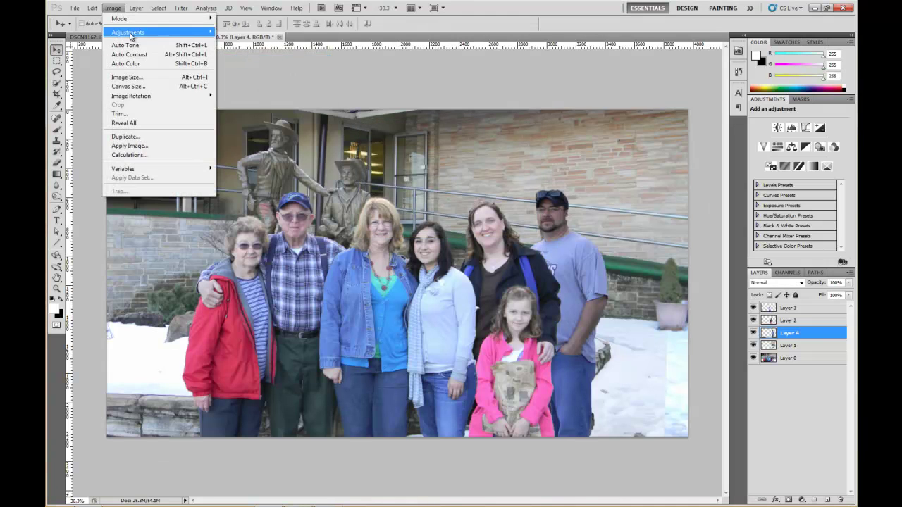
mouse_move(133, 32)
click(236, 51)
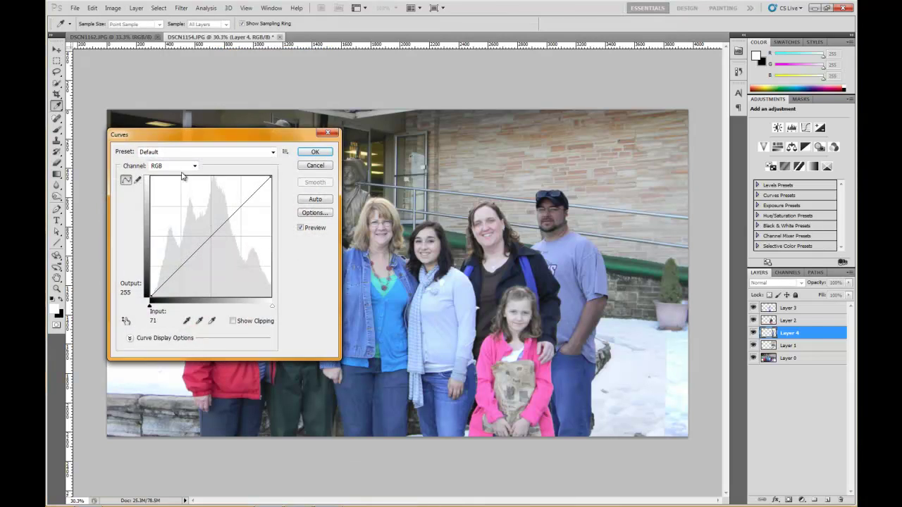
drag(211, 236, 204, 227)
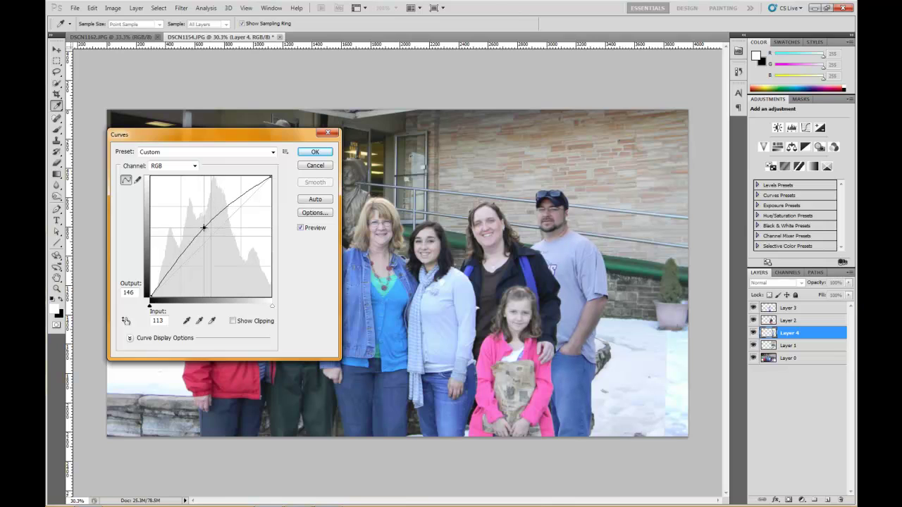
click(315, 151)
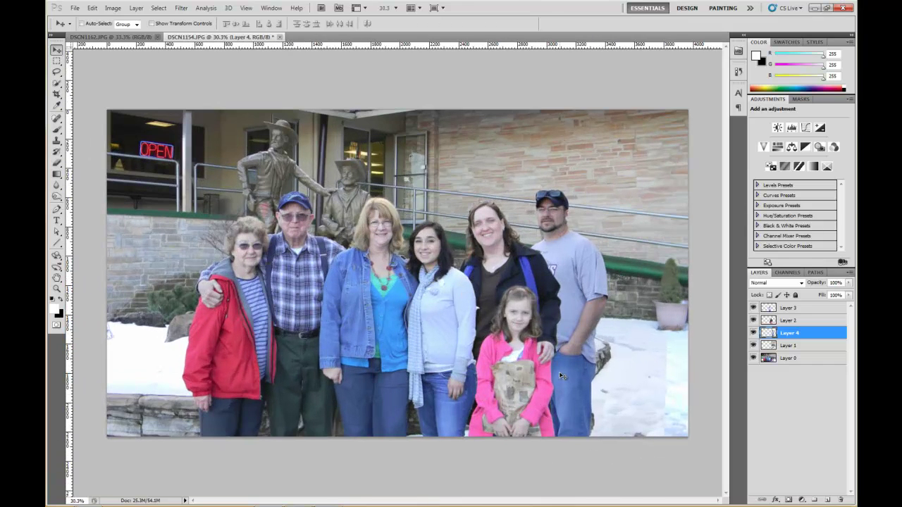
Step: Zoom to 27.5%, compare Layer 1 on and off, and make Layer 1 active
scroll(480, 385, down, 3)
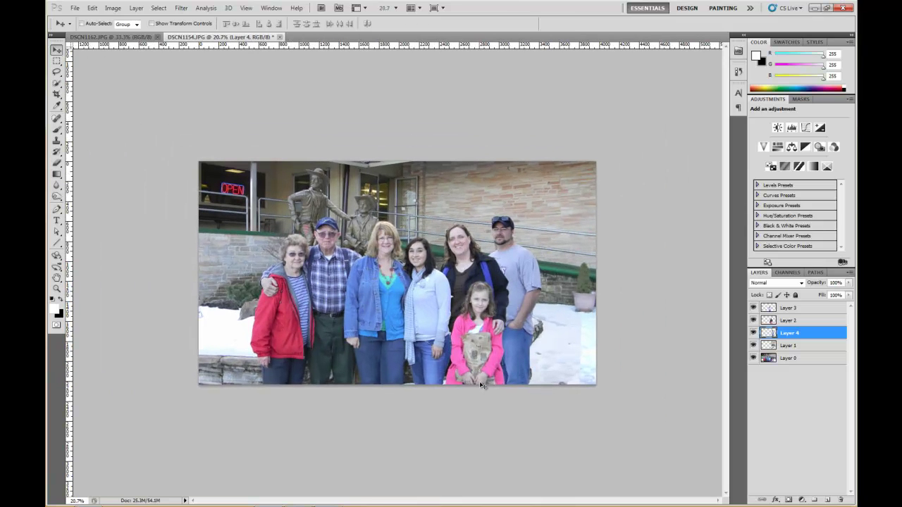
scroll(590, 409, up, 3)
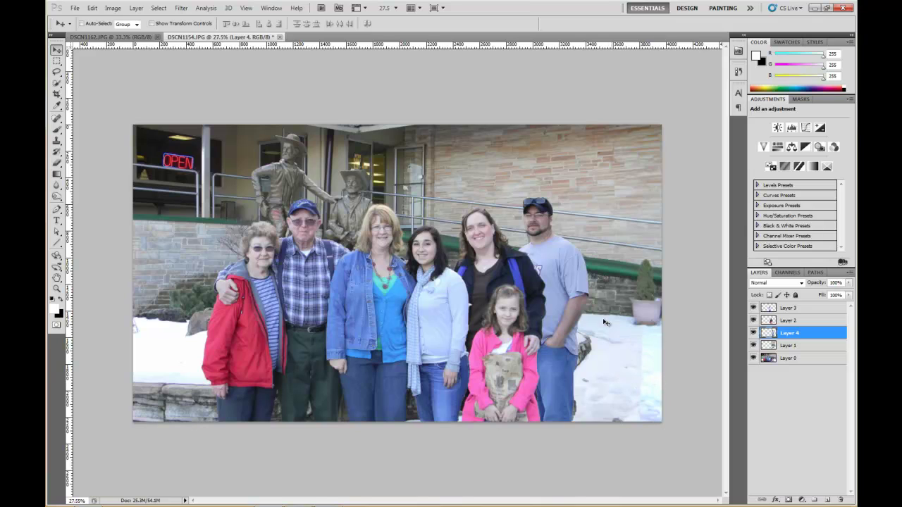
click(753, 345)
click(753, 346)
click(787, 346)
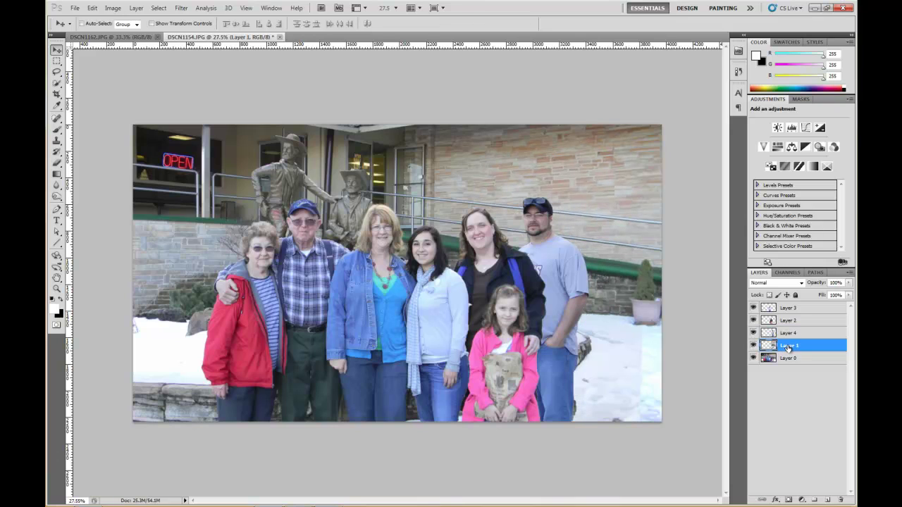
click(753, 345)
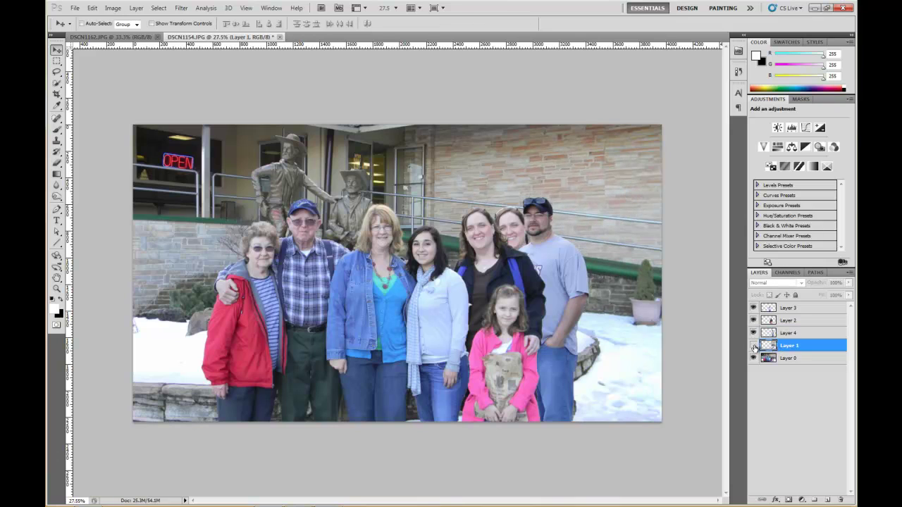
click(753, 345)
click(753, 345)
click(753, 346)
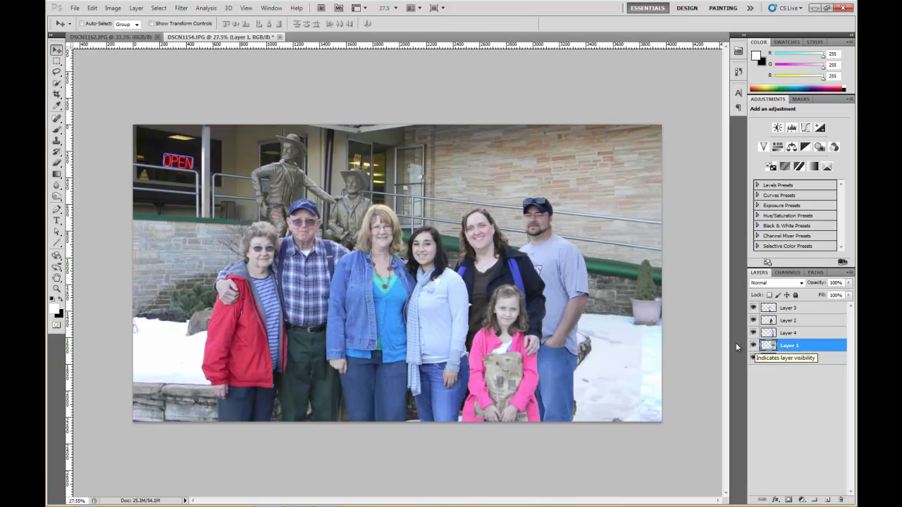
Step: Choose the Eraser tool with a 349 px, 0% hardness brush
drag(57, 159, 104, 163)
click(95, 23)
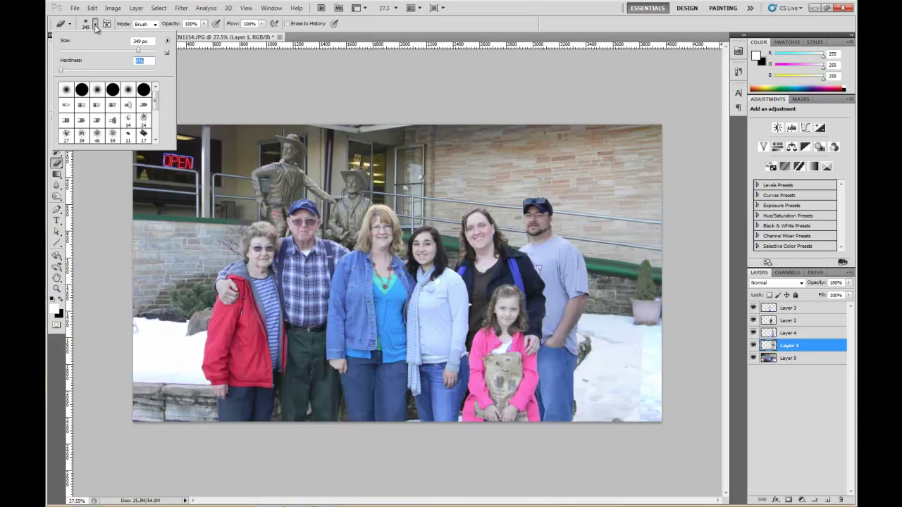
click(96, 25)
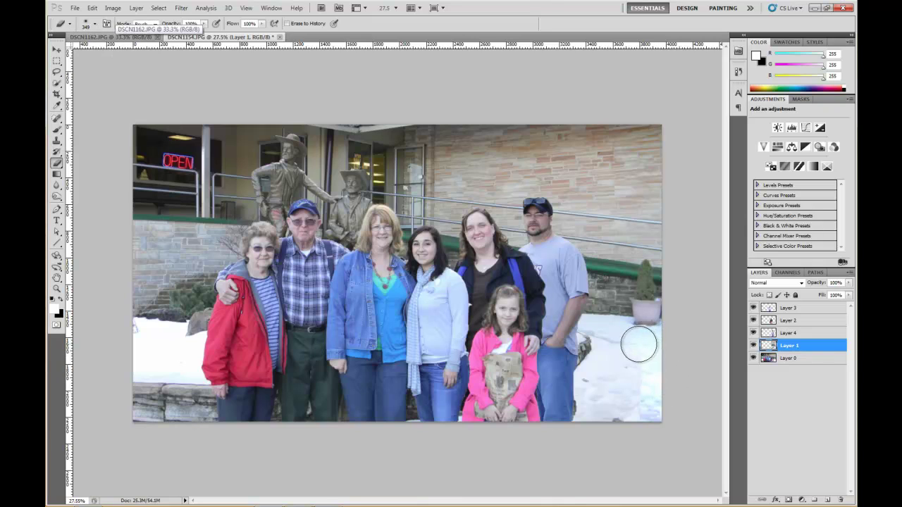